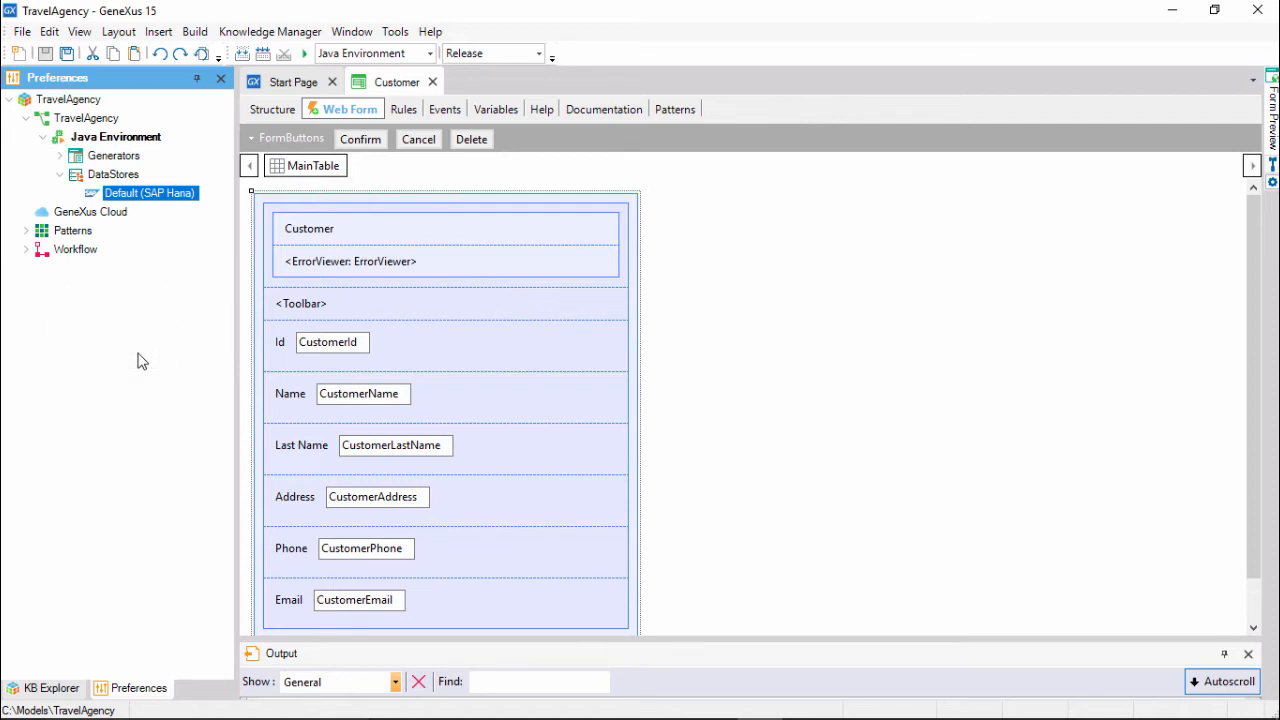
Start Build and Run with F5 so GeneXus asks for the SAP HANA connection properties.
{"action": "key", "text": "F5"}
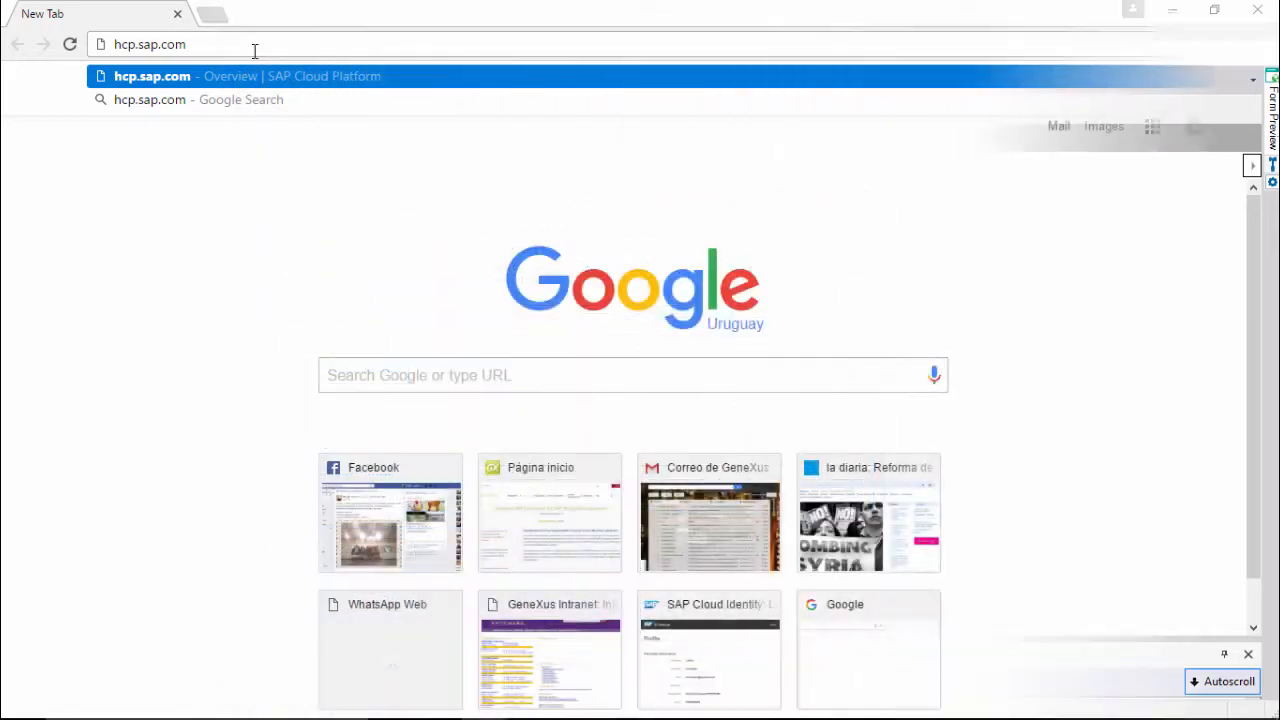
Go to the hcp.sap.com Log On page, enter the account e-mail and password, and sign in.
{"action": "key", "text": "Return"}
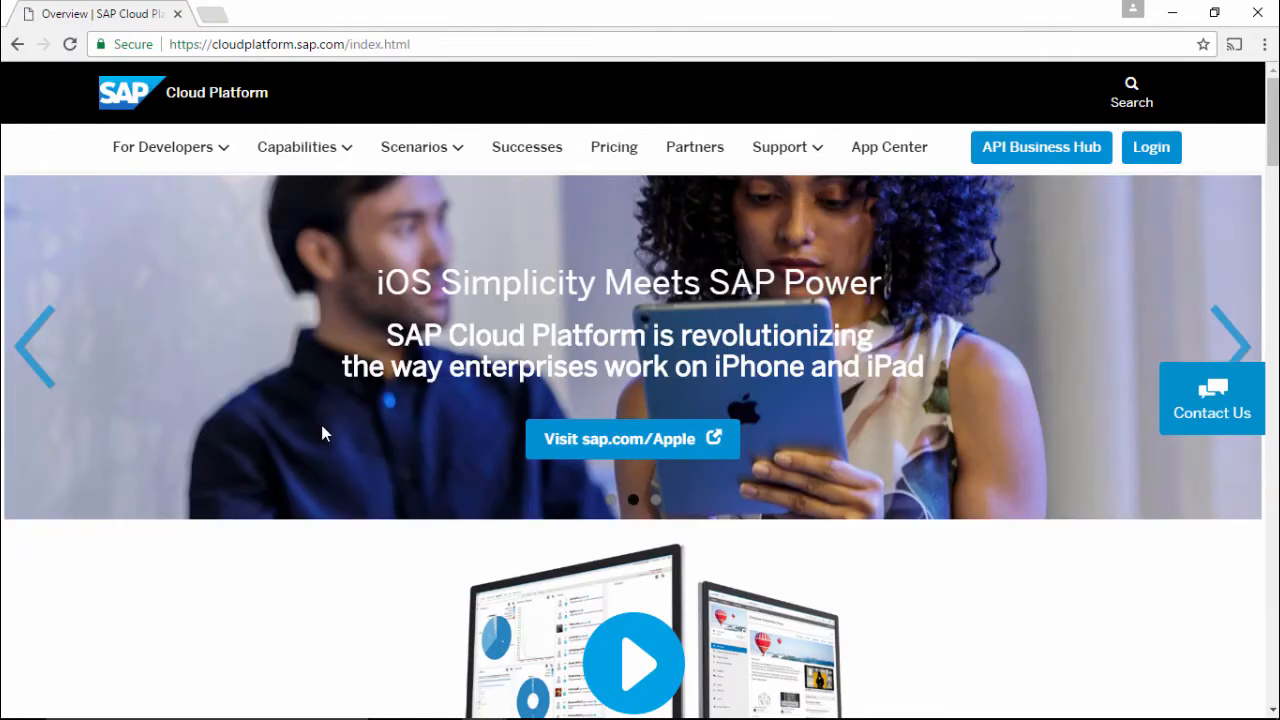
{"action": "left_click", "coordinate": [1151, 158]}
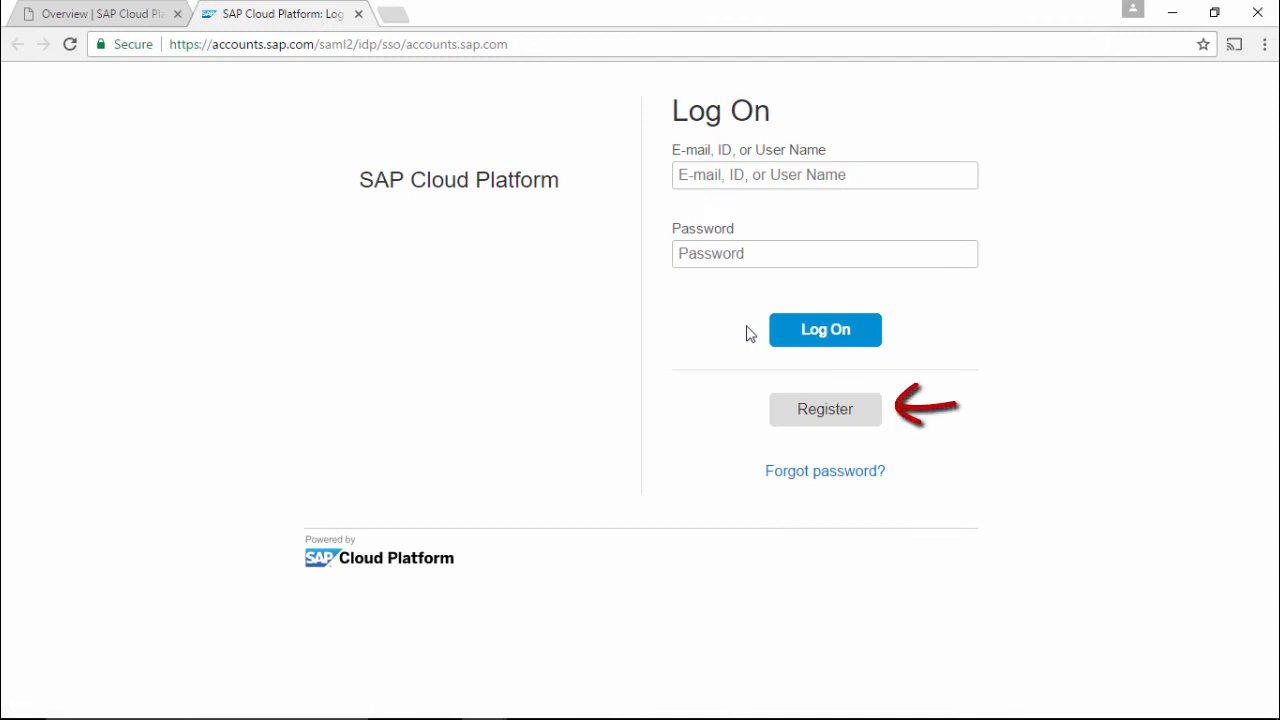
{"action": "left_click", "coordinate": [715, 186]}
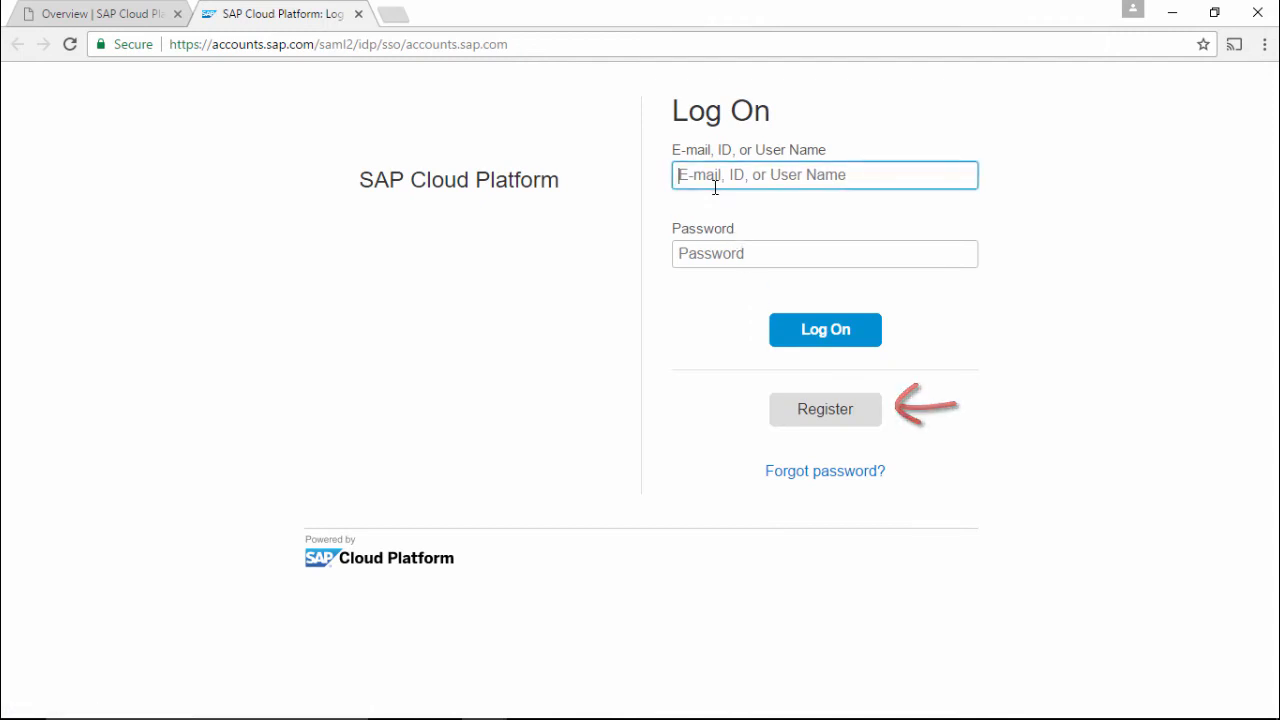
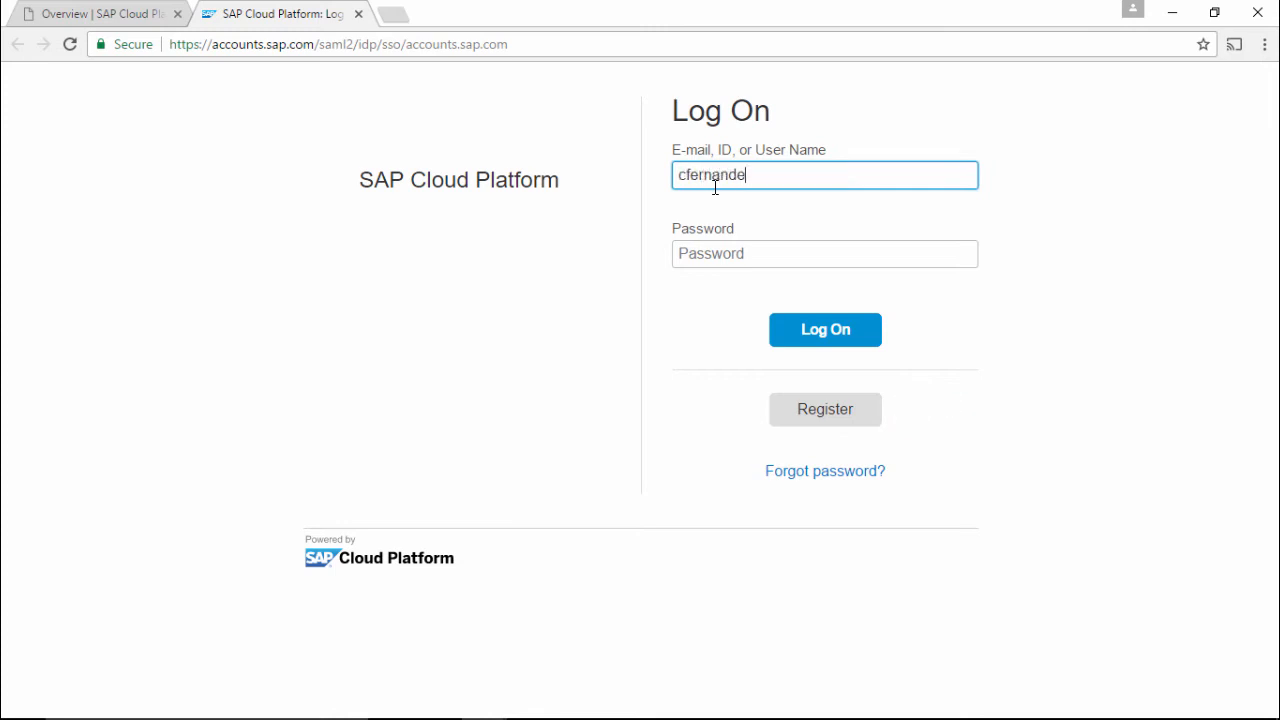
{"action": "key", "text": "Tab"}
{"action": "type", "text": "••"}
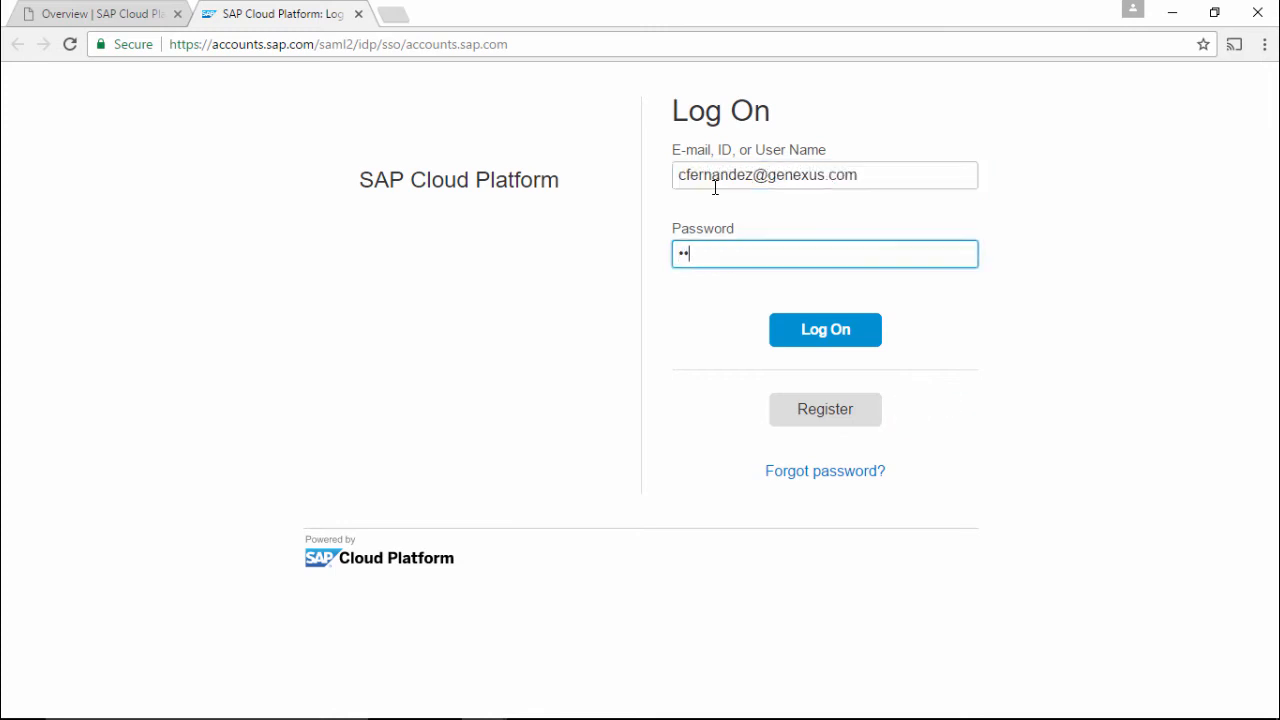
{"action": "type", "text": "•••••••"}
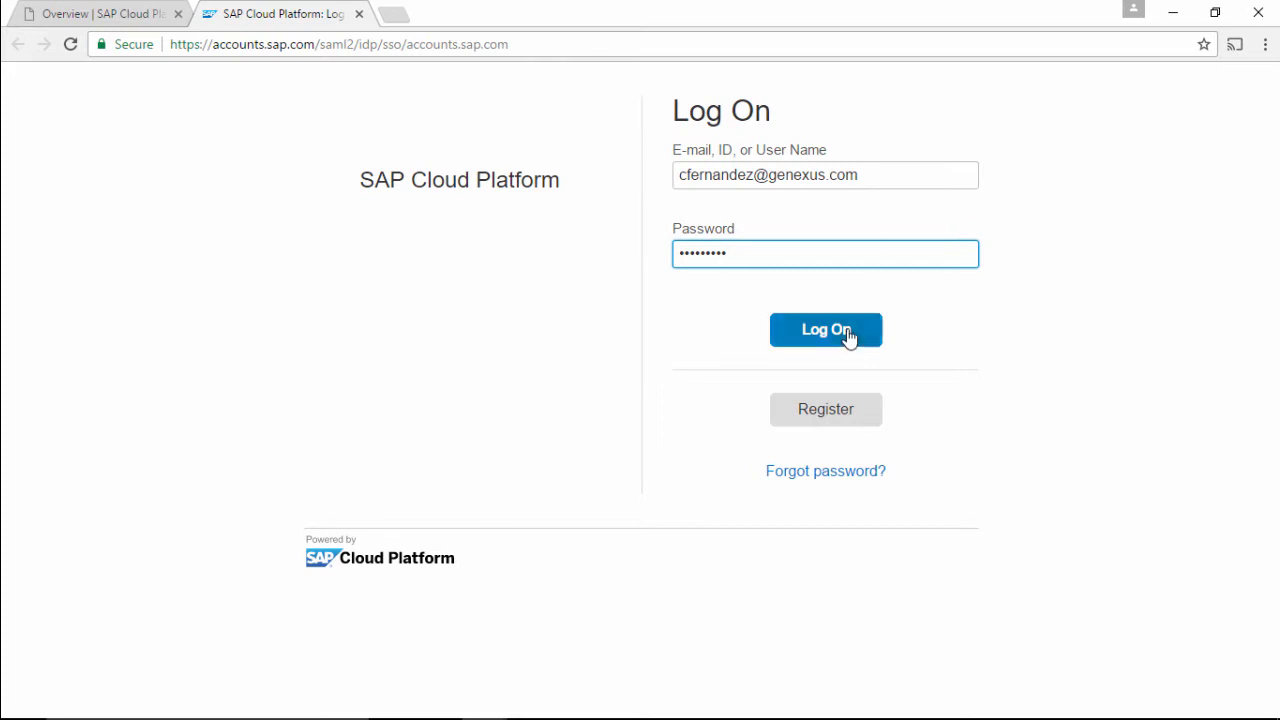
{"action": "left_click", "coordinate": [848, 338]}
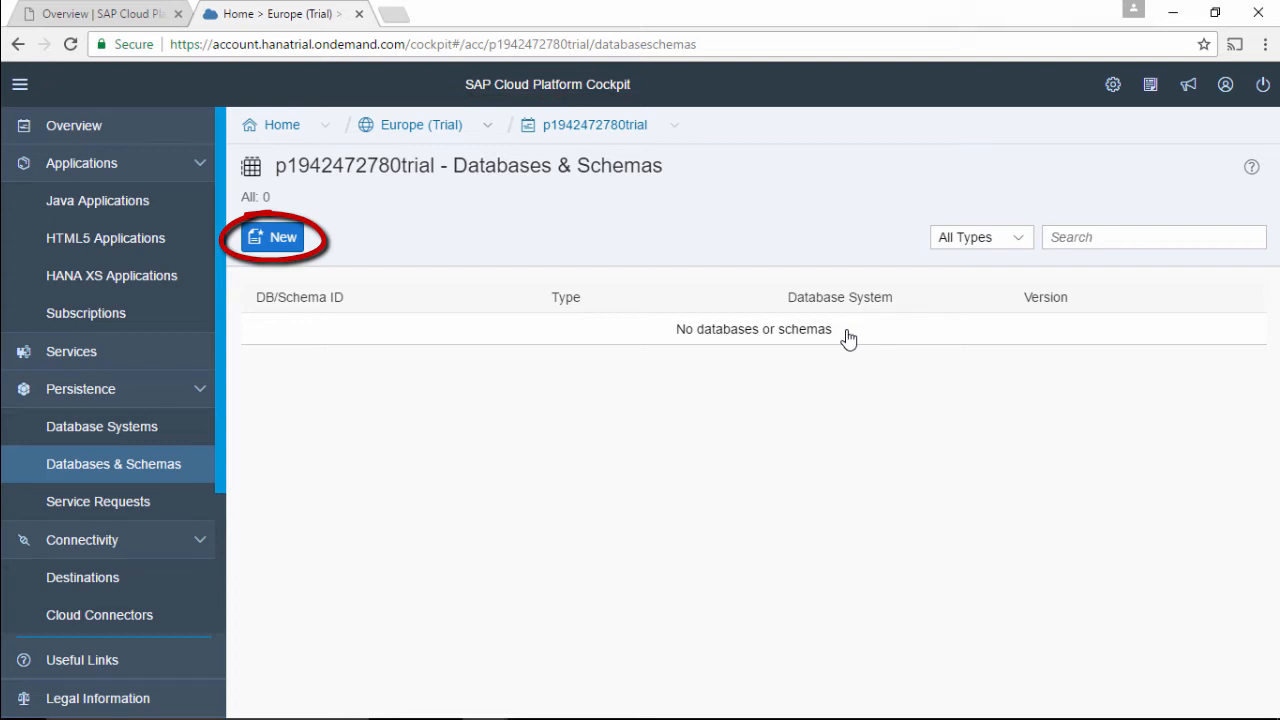
Create and save a new schema with ID TravelAgencyDB on the shared HANA database system.
{"action": "left_click", "coordinate": [282, 241]}
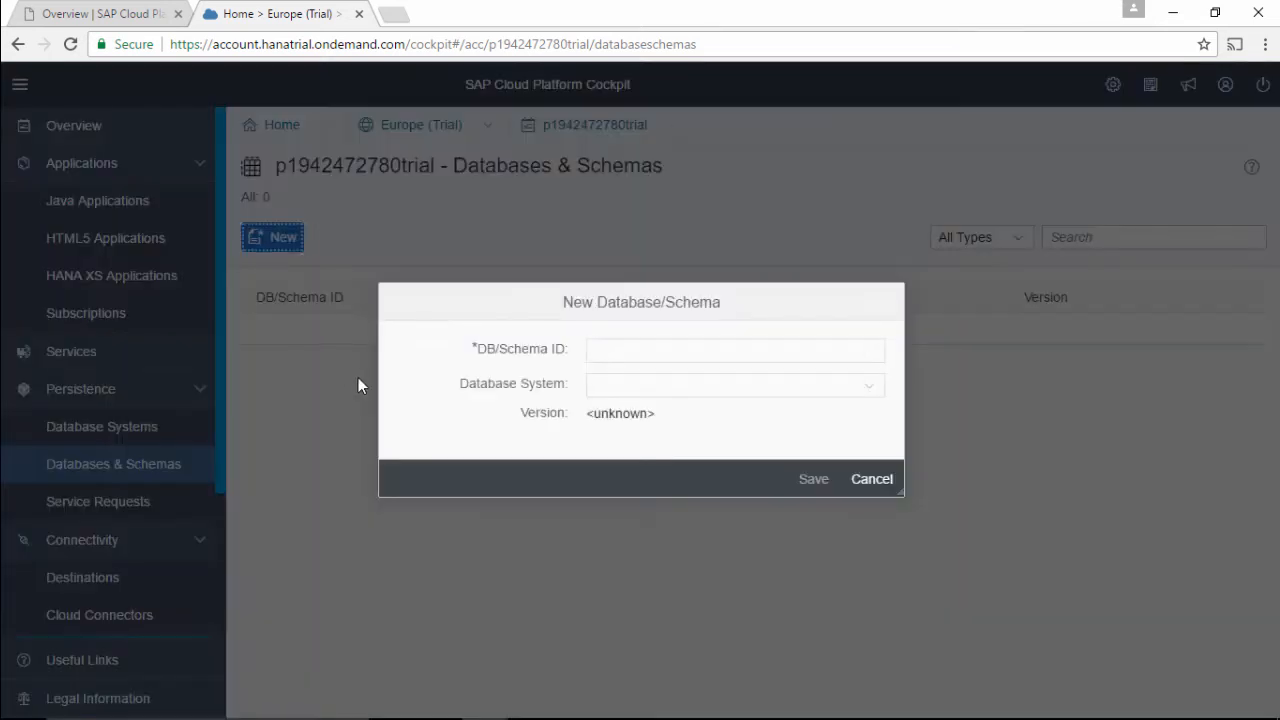
{"action": "left_click", "coordinate": [662, 357]}
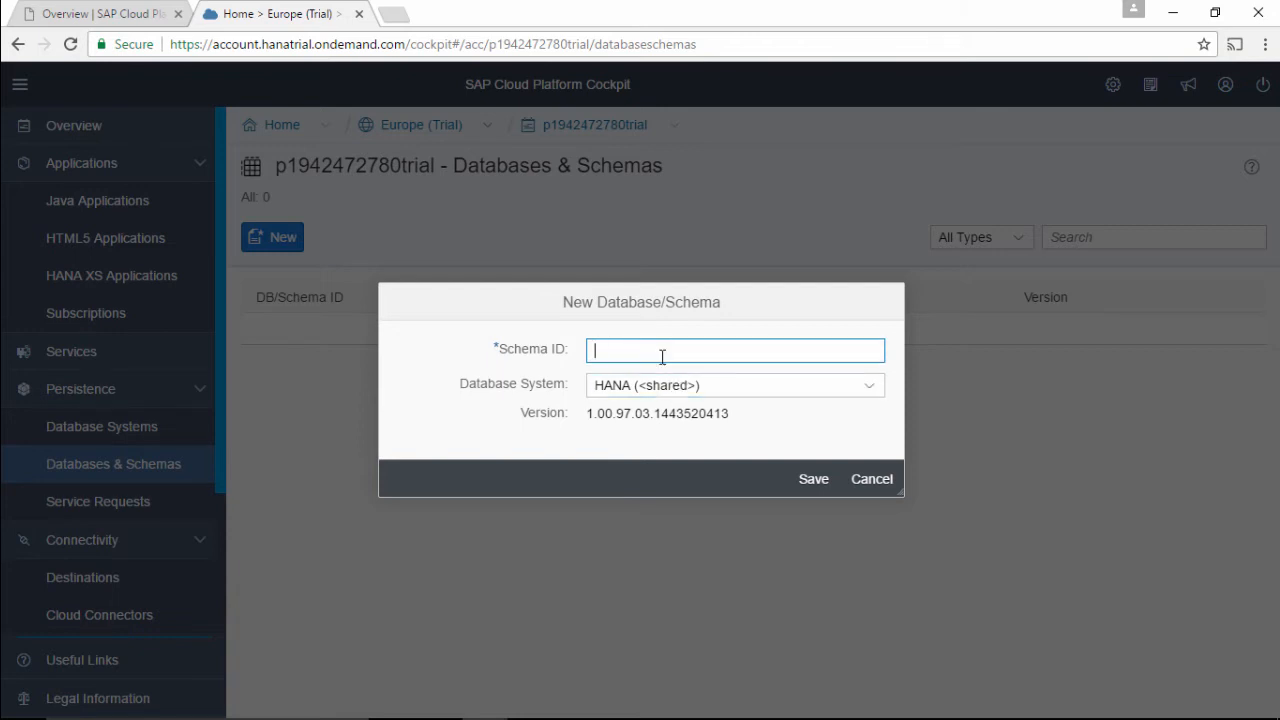
{"action": "type", "text": "TravelAgencyDB"}
{"action": "left_click", "coordinate": [810, 482]}
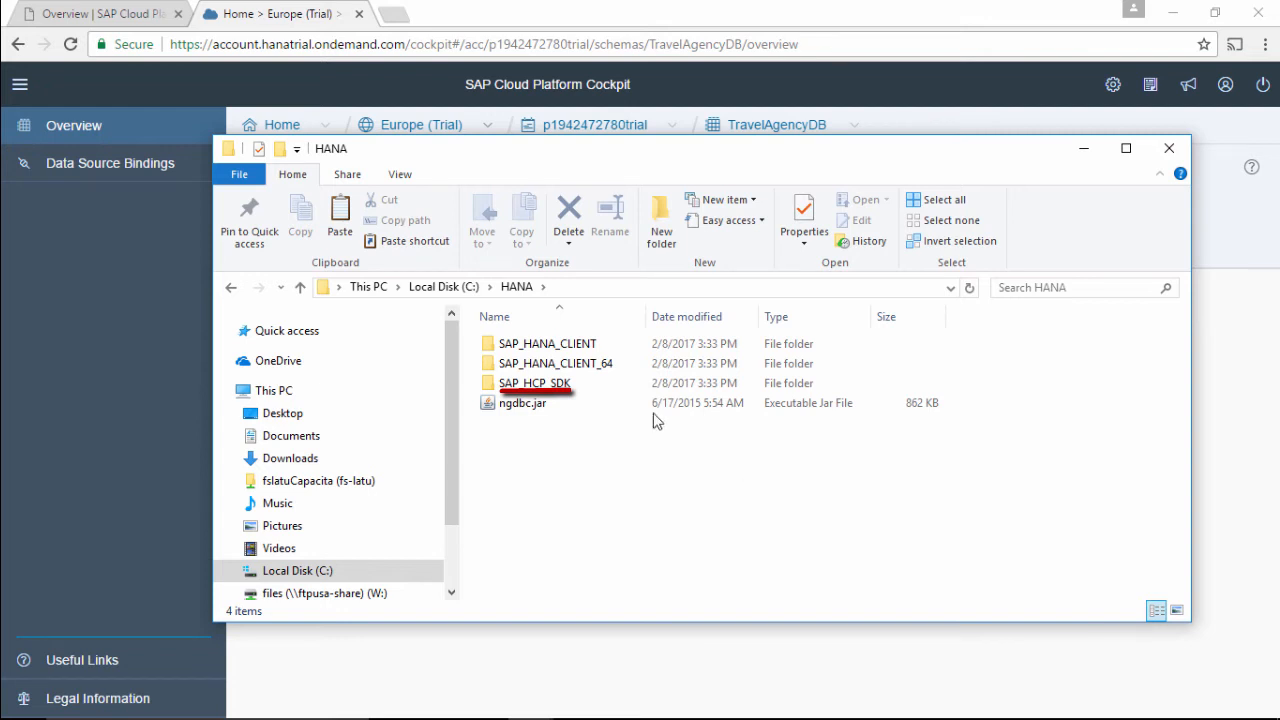
Browse to SAP_HCP_SDK\neo-java-web-sdk-3\tools and launch cmd from that folder's address bar.
{"action": "double_click", "coordinate": [574, 389]}
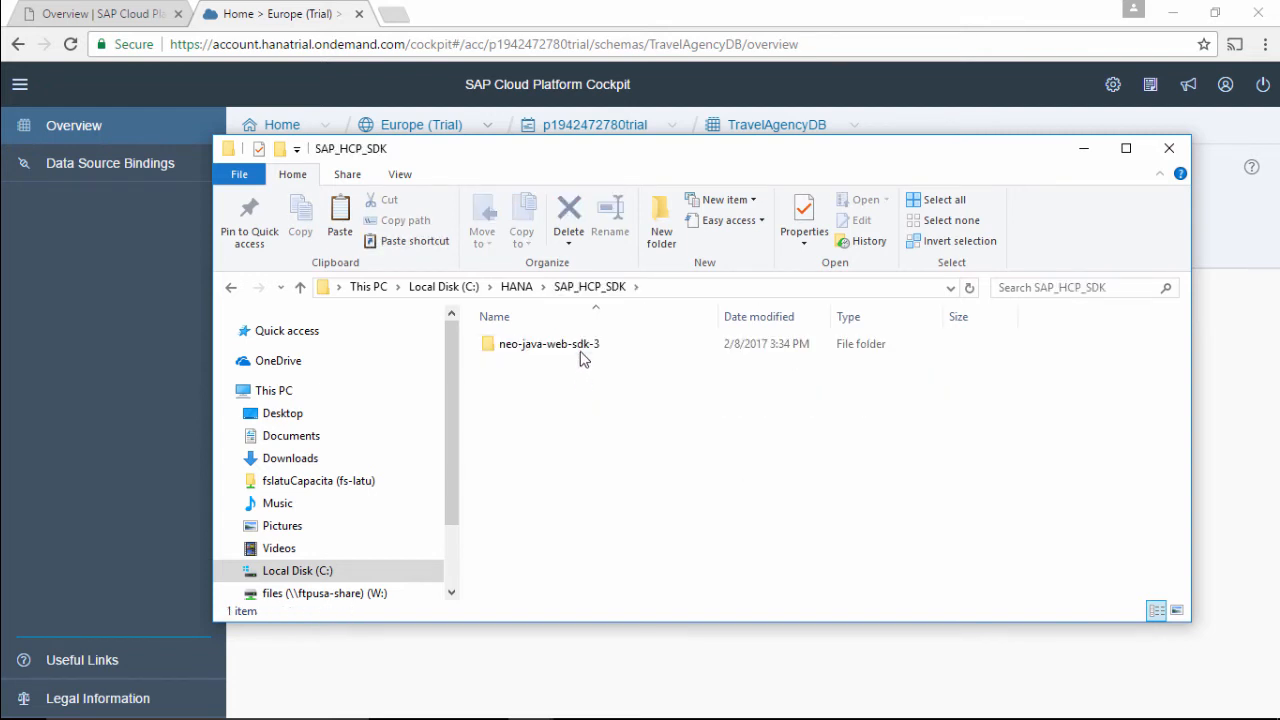
{"action": "double_click", "coordinate": [583, 347]}
{"action": "double_click", "coordinate": [563, 447]}
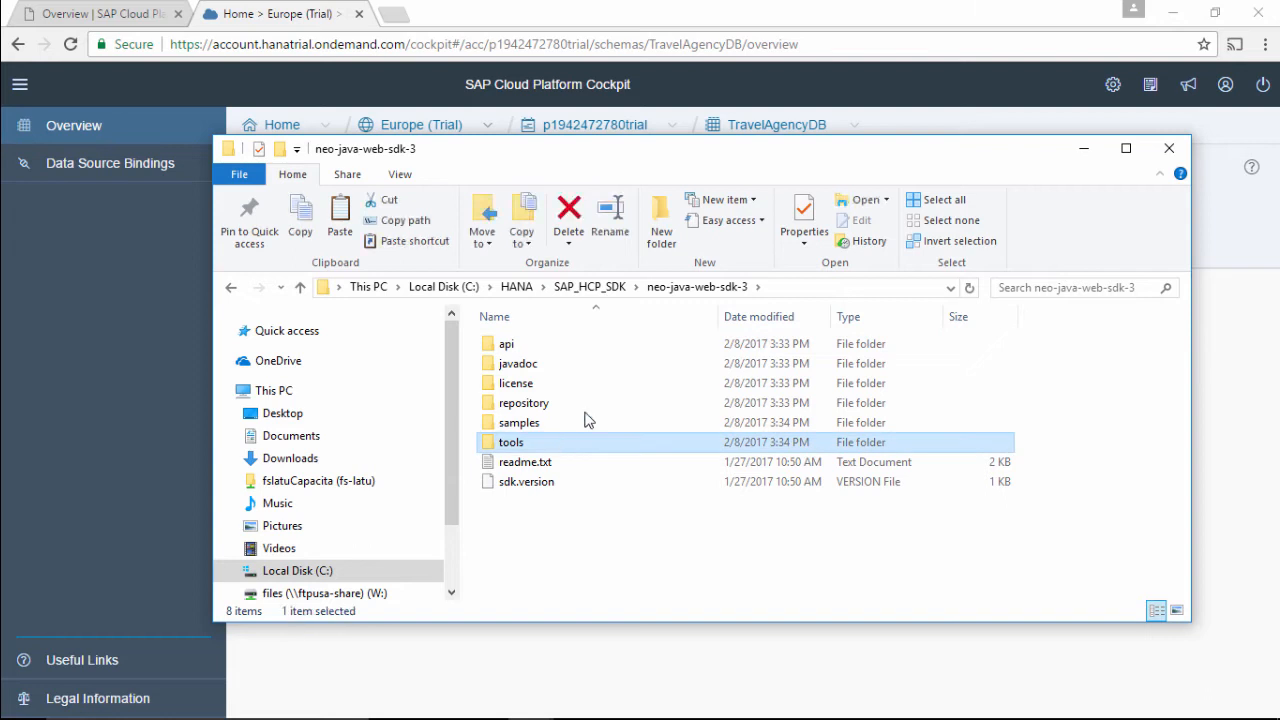
{"action": "left_click", "coordinate": [837, 290]}
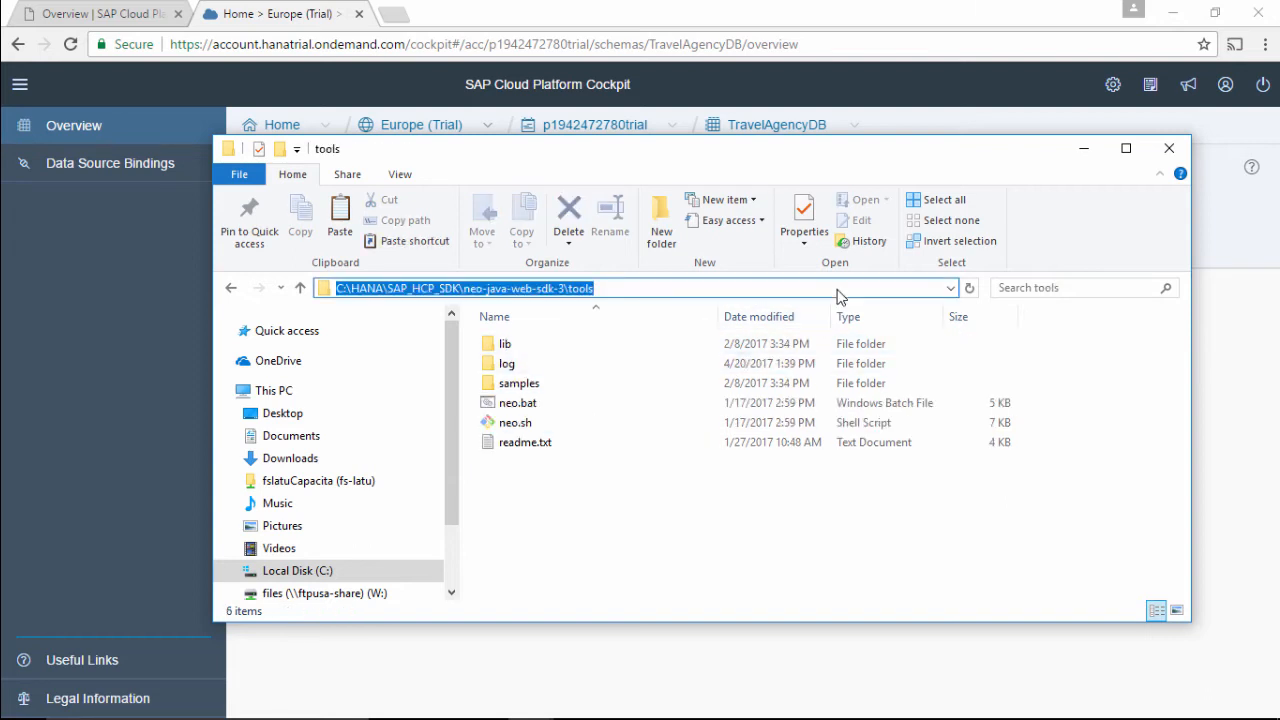
{"action": "type", "text": "cmd"}
{"action": "key", "text": "Return"}
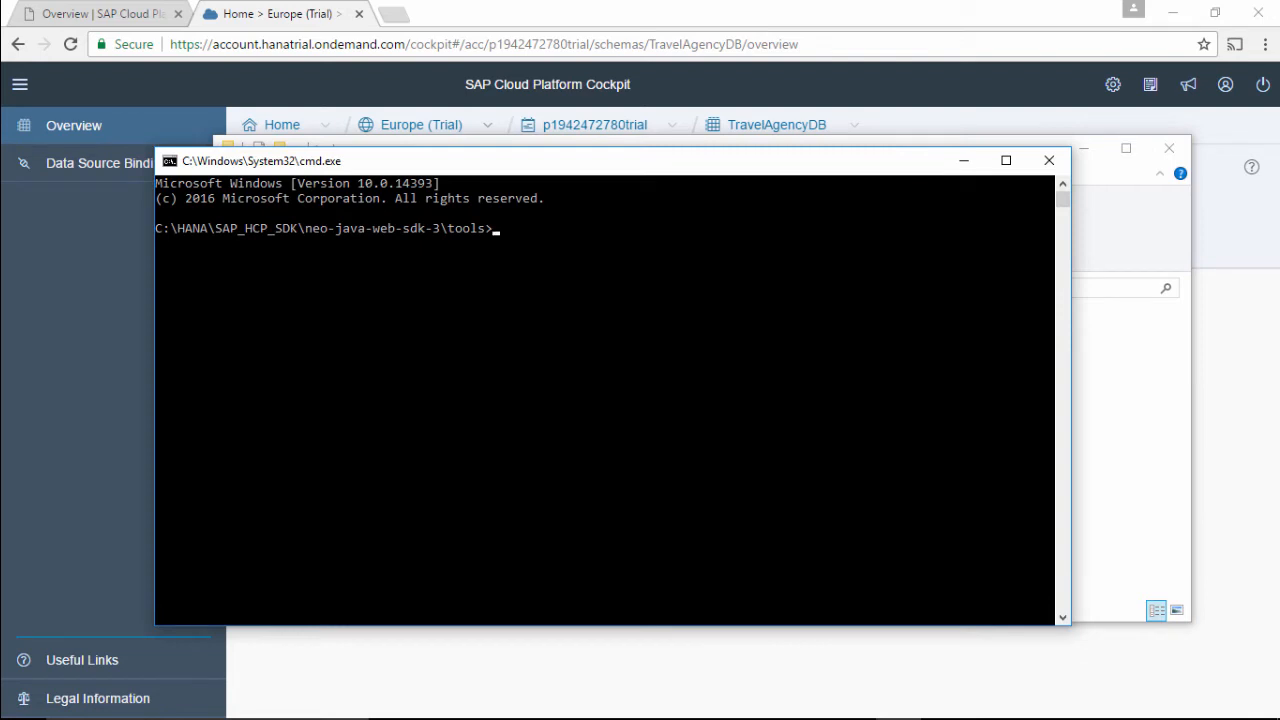
Paste the neo open-db-tunnel template and fill in the account name and user id from the cockpit.
{"action": "key", "text": "ctrl+v"}
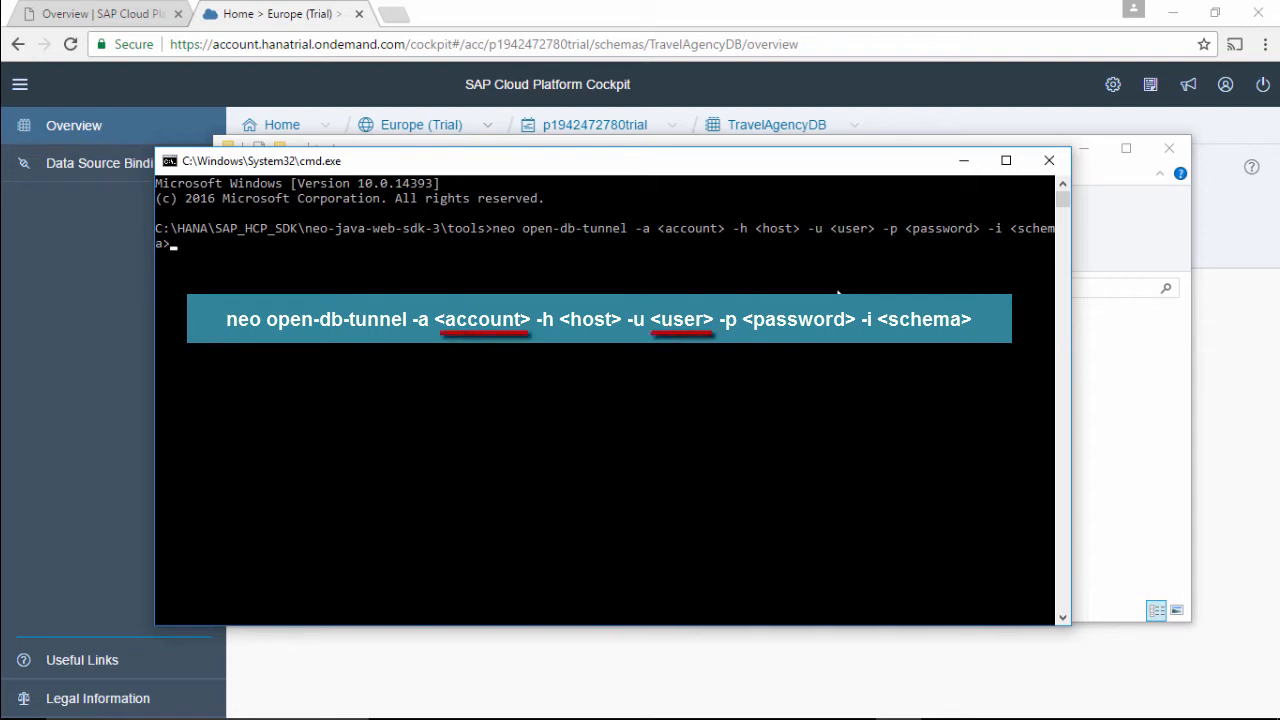
{"action": "left_click", "coordinate": [905, 130]}
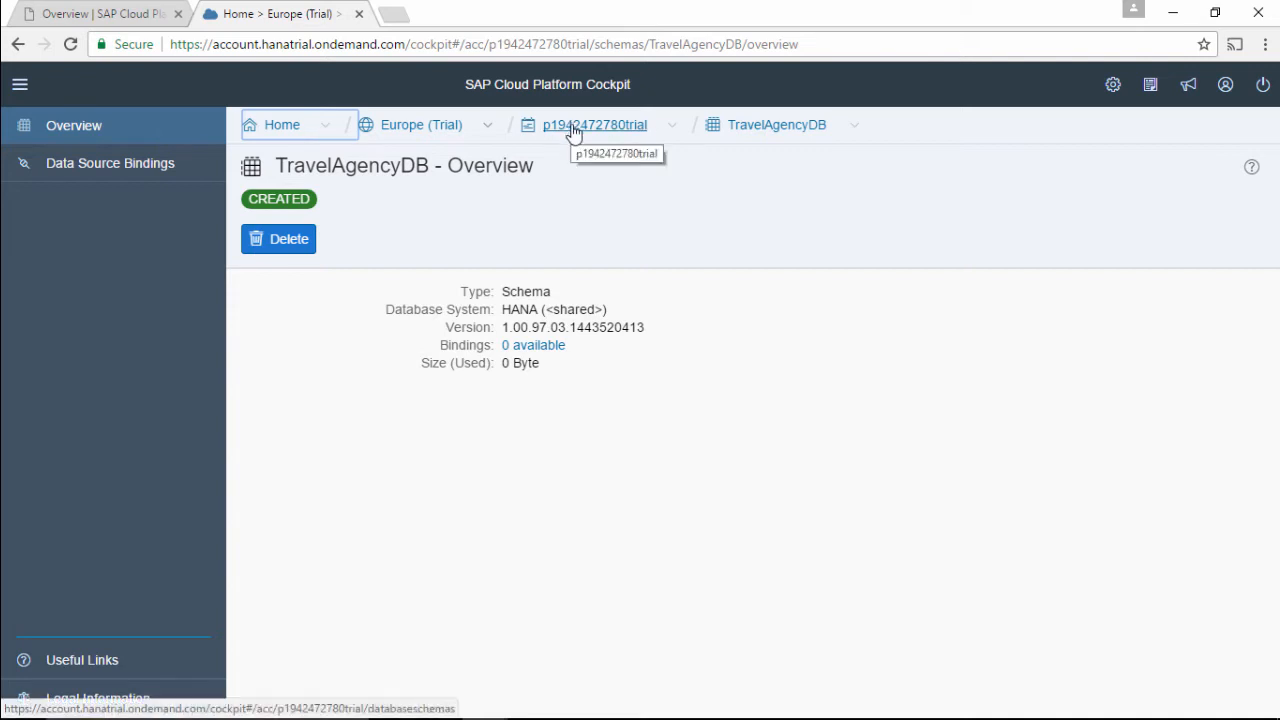
{"action": "left_click", "coordinate": [1225, 88]}
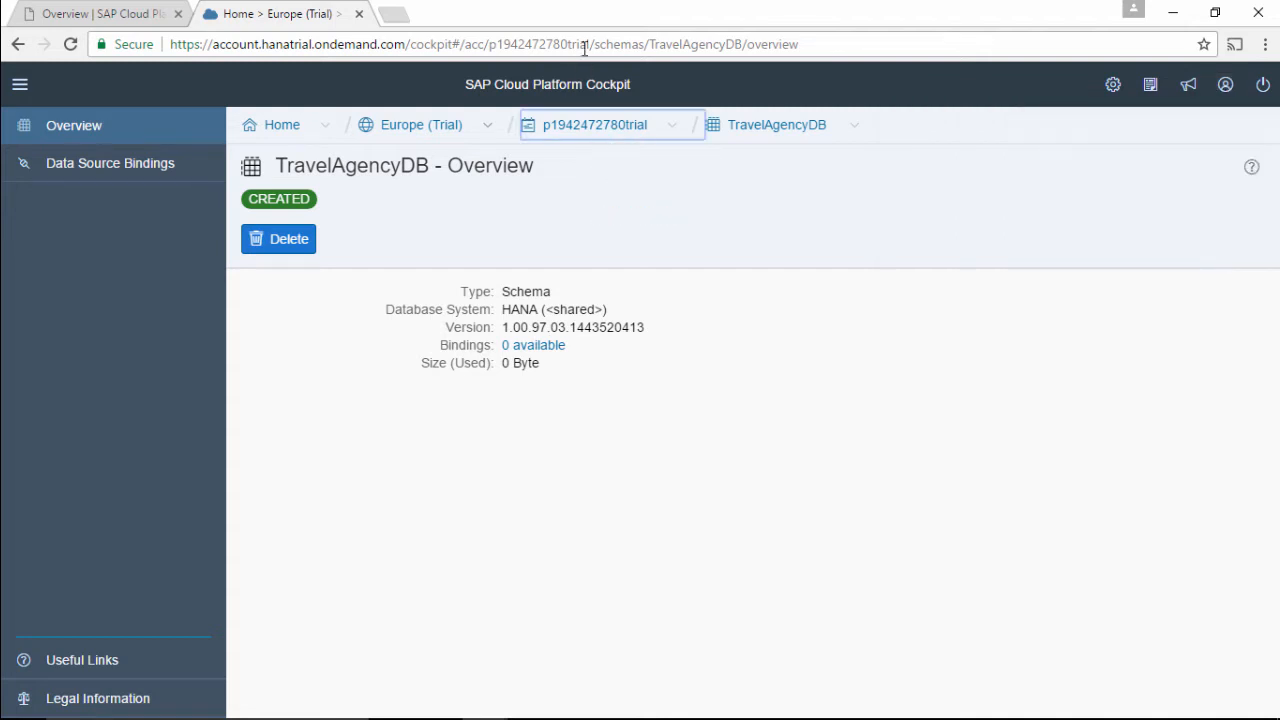
{"action": "left_click_drag", "start_coordinate": [590, 45], "coordinate": [490, 45]}
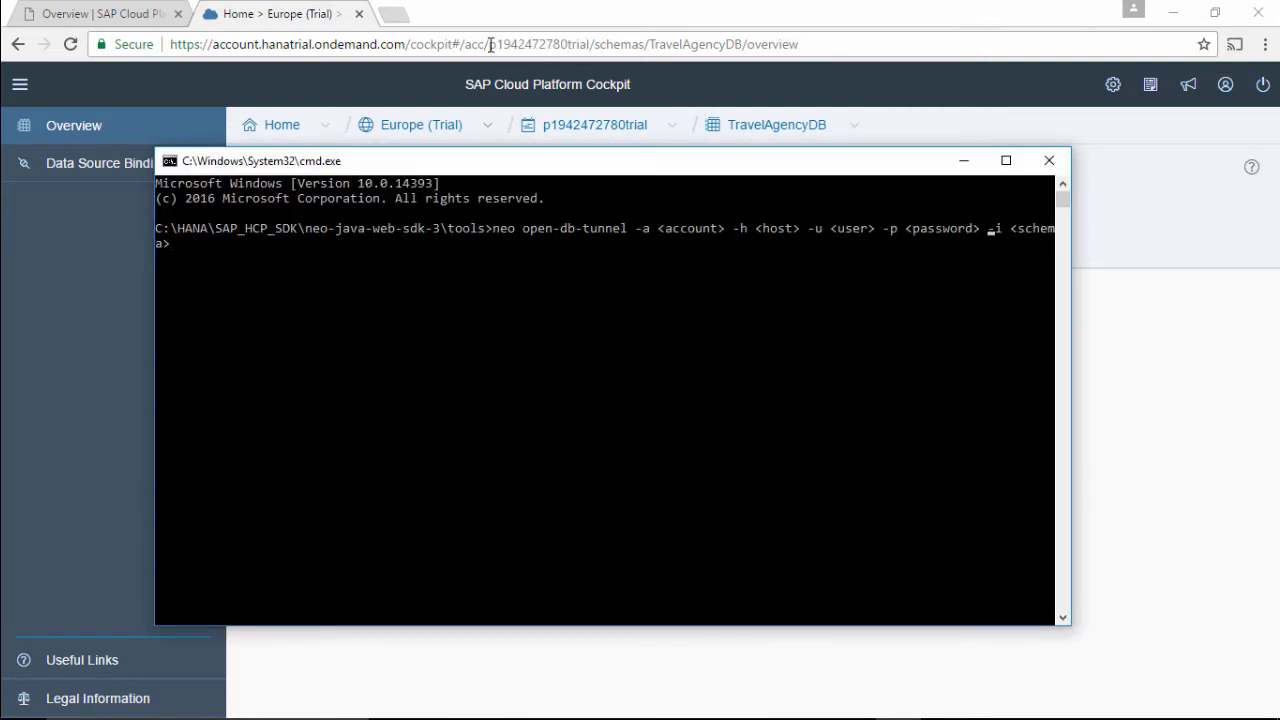
{"action": "key", "text": "Left"}
{"action": "key", "text": "Left"}
{"action": "key", "text": "Left"}
{"action": "key", "text": "Left"}
{"action": "key", "text": "Left"}
{"action": "key", "text": "Left"}
{"action": "key", "text": "Left"}
{"action": "key", "text": "Left"}
{"action": "key", "text": "Left"}
{"action": "key", "text": "Left"}
{"action": "key", "text": "Left"}
{"action": "key", "text": "Left"}
{"action": "key", "text": "Left"}
{"action": "key", "text": "Left"}
{"action": "key", "text": "Left"}
{"action": "key", "text": "Left"}
{"action": "key", "text": "Left"}
{"action": "key", "text": "Left"}
{"action": "key", "text": "Left"}
{"action": "key", "text": "Left"}
{"action": "key", "text": "BackSpace"}
{"action": "key", "text": "BackSpace"}
{"action": "key", "text": "BackSpace"}
{"action": "key", "text": "BackSpace"}
{"action": "key", "text": "BackSpace"}
{"action": "key", "text": "BackSpace"}
{"action": "key", "text": "BackSpace"}
{"action": "key", "text": "BackSpace"}
{"action": "key", "text": "BackSpace"}
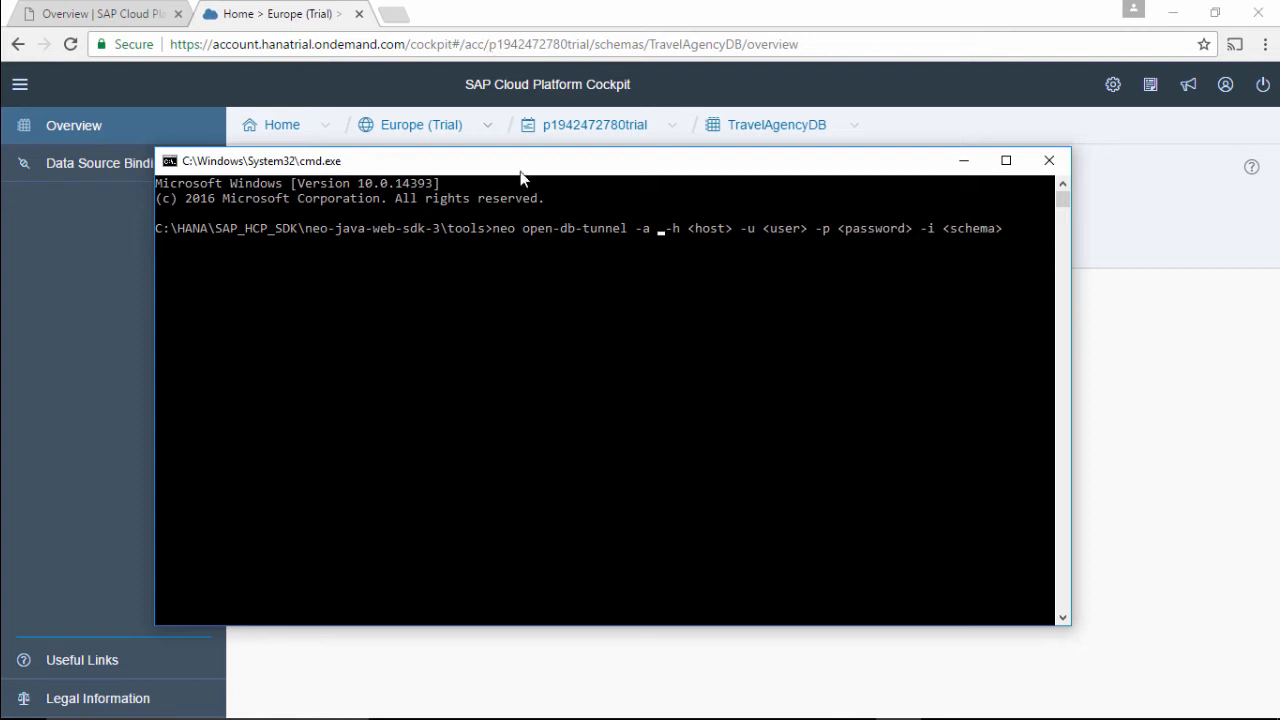
{"action": "key", "text": "ctrl+v"}
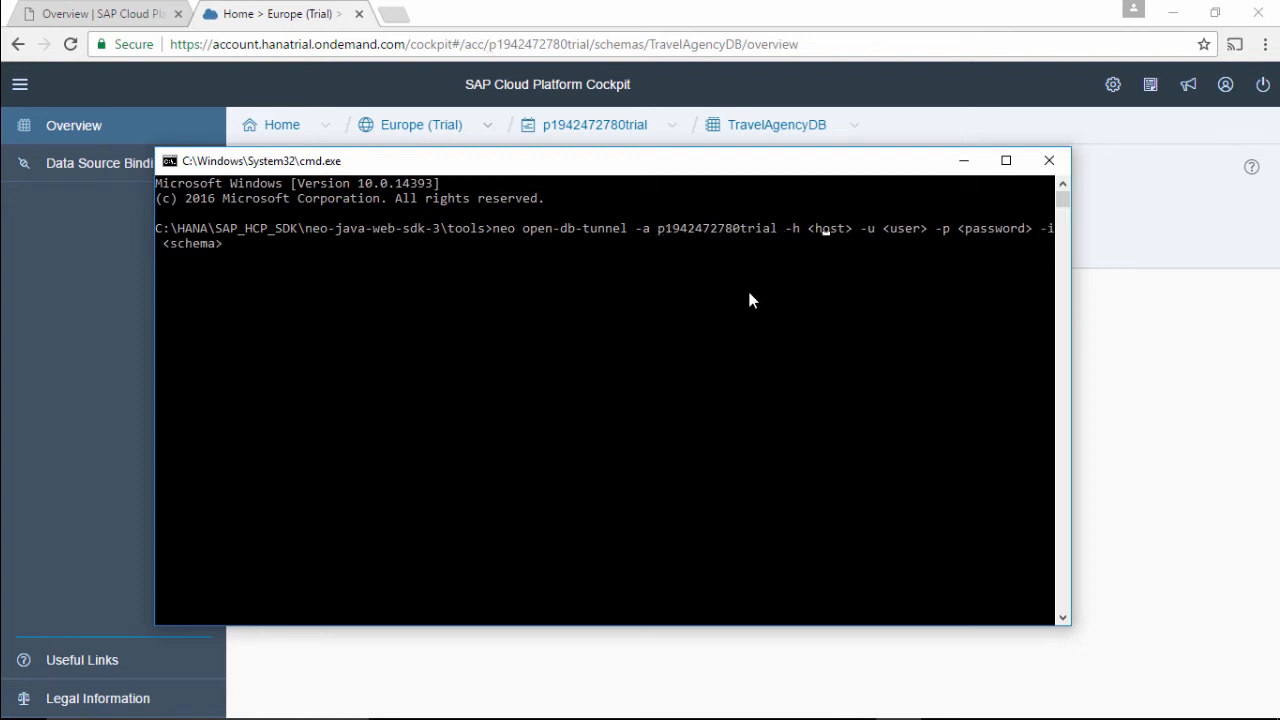
{"action": "key", "text": "BackSpace"}
{"action": "key", "text": "BackSpace"}
{"action": "key", "text": "BackSpace"}
{"action": "key", "text": "BackSpace"}
{"action": "key", "text": "BackSpace"}
{"action": "key", "text": "BackSpace"}
{"action": "key", "text": "ctrl+v"}
{"action": "key", "text": "BackSpace"}
{"action": "key", "text": "BackSpace"}
{"action": "key", "text": "BackSpace"}
{"action": "key", "text": "BackSpace"}
{"action": "key", "text": "BackSpace"}
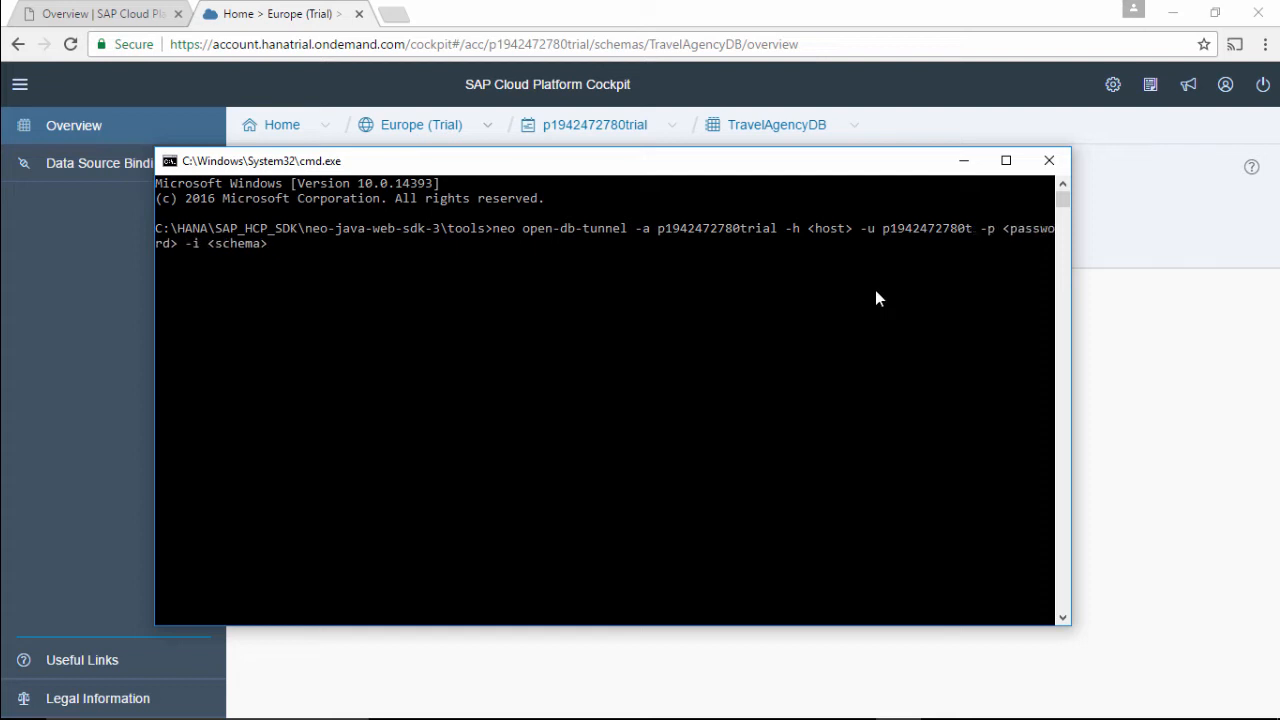
{"action": "key", "text": "Left"}
{"action": "key", "text": "Left"}
{"action": "key", "text": "Left"}
{"action": "key", "text": "Left"}
{"action": "key", "text": "Left"}
{"action": "key", "text": "Left"}
{"action": "key", "text": "Left"}
{"action": "key", "text": "Left"}
{"action": "key", "text": "Left"}
{"action": "key", "text": "Left"}
{"action": "key", "text": "BackSpace"}
{"action": "type", "text": "P"}
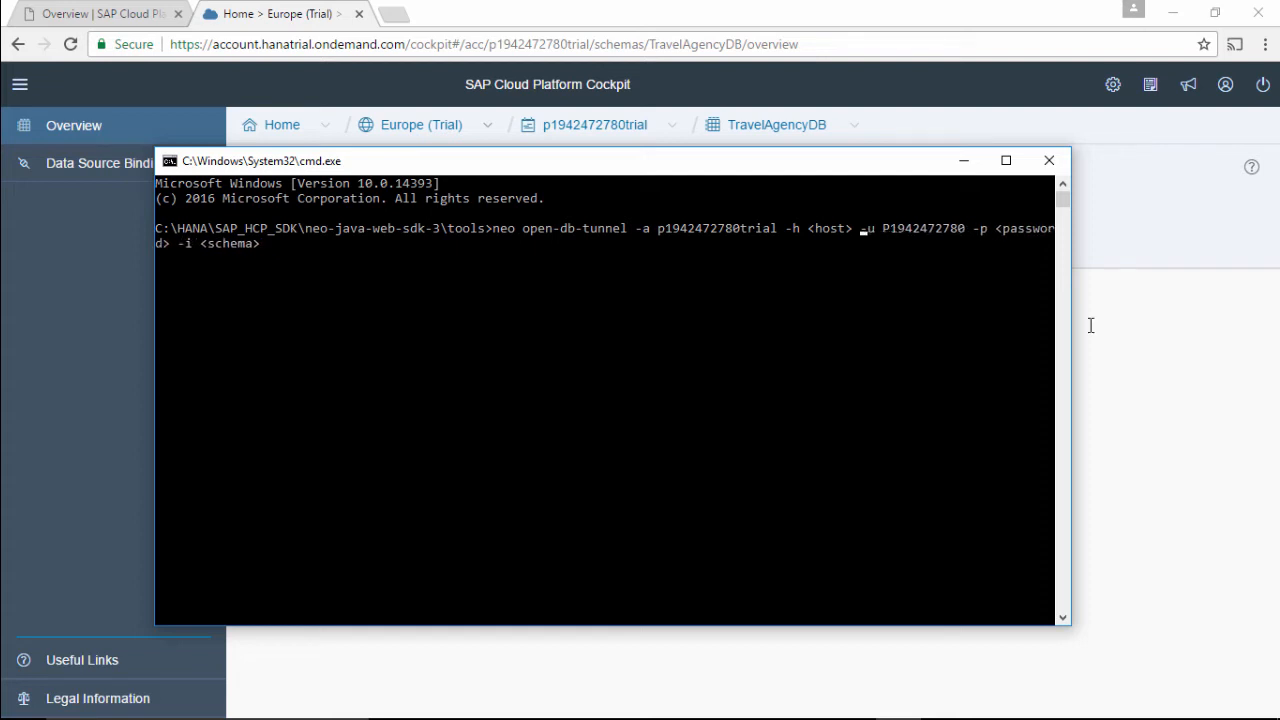
Set the host to hanatrial.ondemand.com, enter the account password, and clear the schema placeholder.
{"action": "key", "text": "BackSpace"}
{"action": "key", "text": "BackSpace"}
{"action": "key", "text": "BackSpace"}
{"action": "key", "text": "BackSpace"}
{"action": "key", "text": "BackSpace"}
{"action": "key", "text": "BackSpace"}
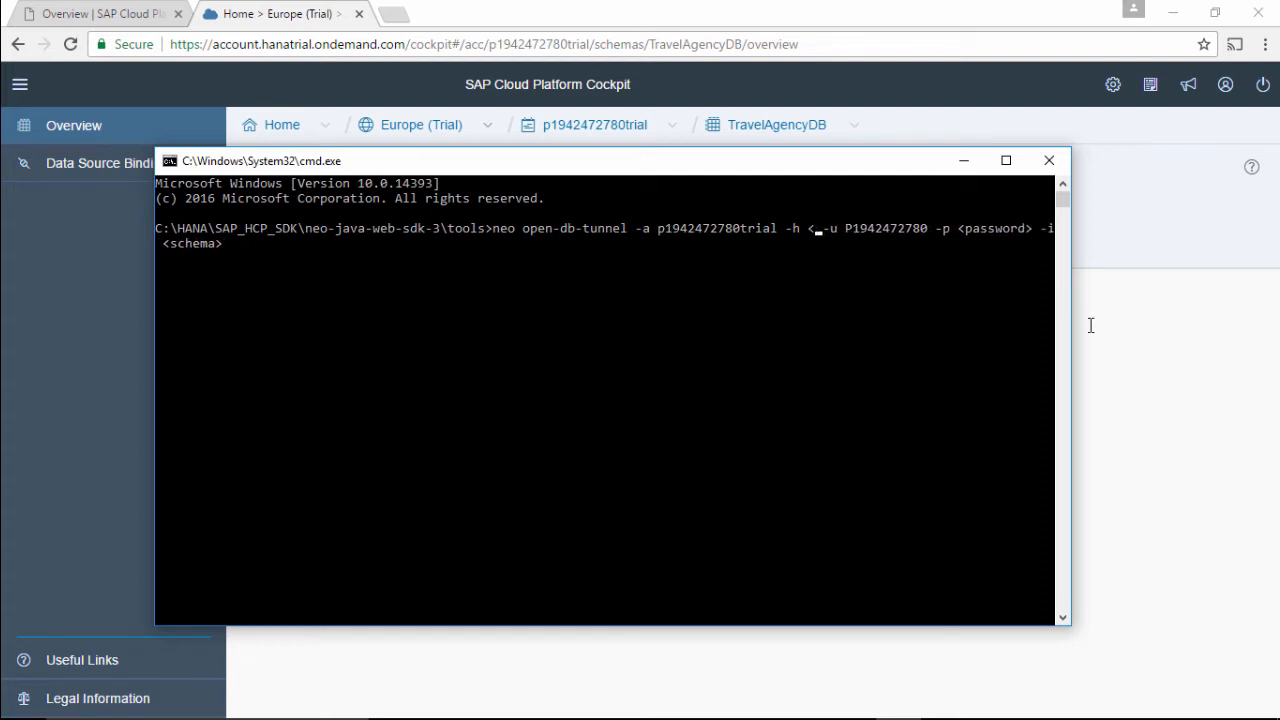
{"action": "type", "text": "hanatrial."}
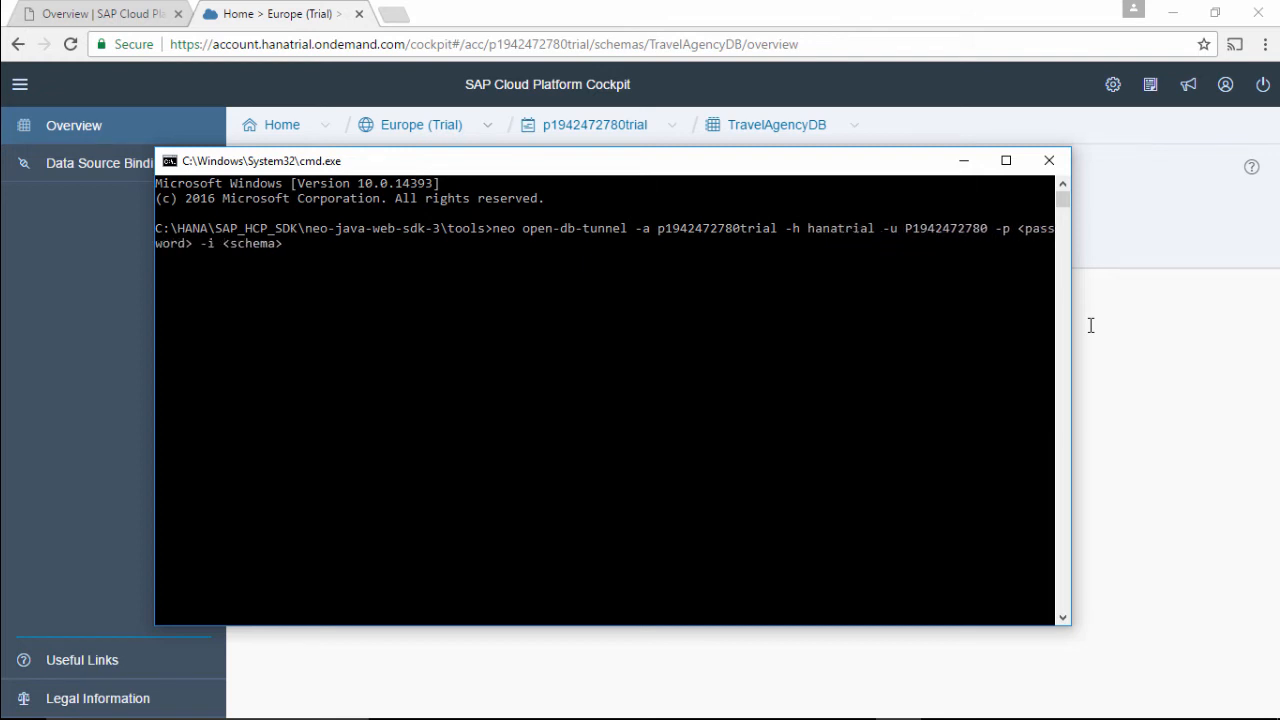
{"action": "type", "text": "ondemen"}
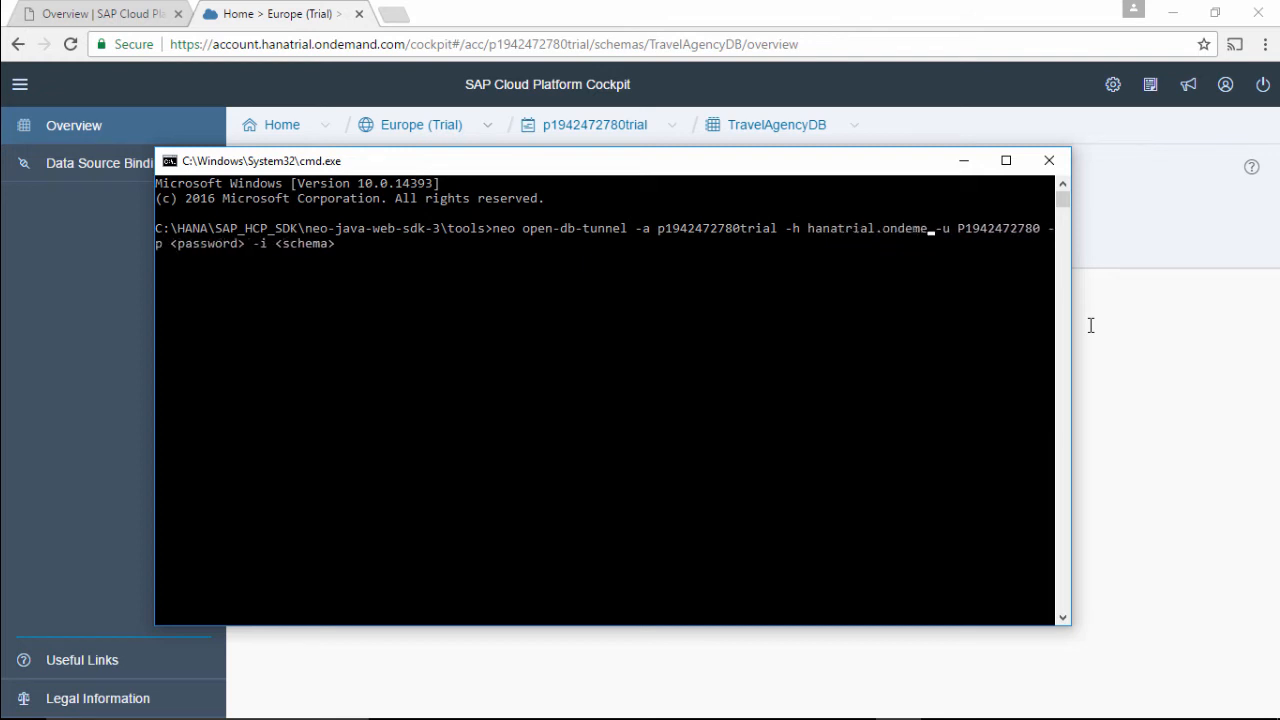
{"action": "key", "text": "BackSpace"}
{"action": "key", "text": "BackSpace"}
{"action": "type", "text": "and.com"}
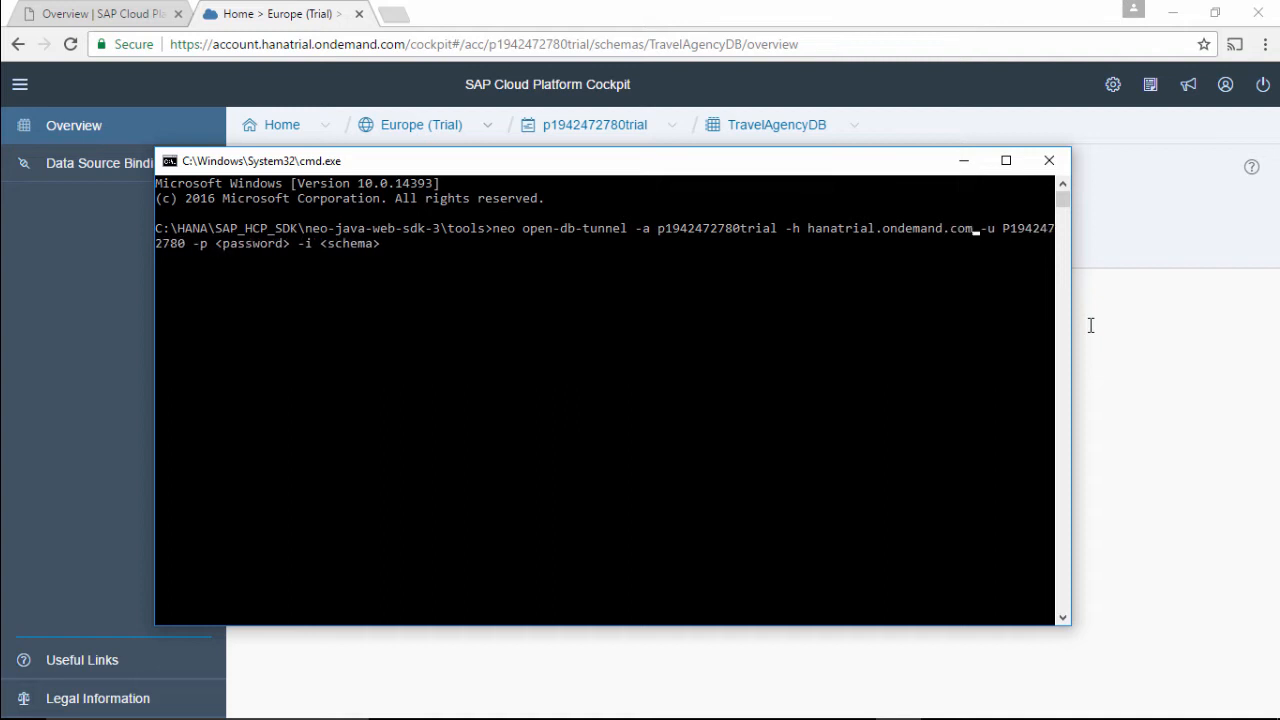
{"action": "key", "text": "Right"}
{"action": "key", "text": "Right"}
{"action": "key", "text": "Right"}
{"action": "key", "text": "Right"}
{"action": "key", "text": "Right"}
{"action": "key", "text": "Right"}
{"action": "key", "text": "BackSpace"}
{"action": "key", "text": "BackSpace"}
{"action": "key", "text": "BackSpace"}
{"action": "key", "text": "BackSpace"}
{"action": "key", "text": "BackSpace"}
{"action": "key", "text": "BackSpace"}
{"action": "key", "text": "BackSpace"}
{"action": "key", "text": "BackSpace"}
{"action": "key", "text": "BackSpace"}
{"action": "key", "text": "BackSpace"}
{"action": "type", "text": "Se"}
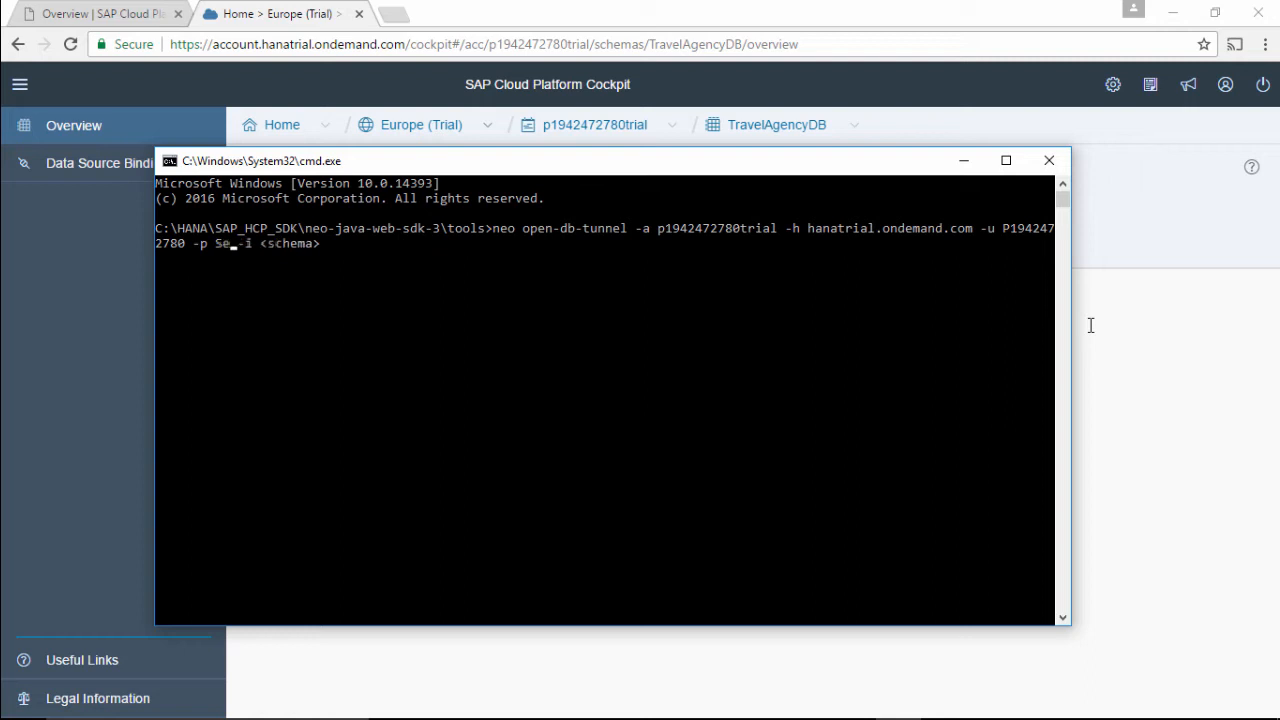
{"action": "type", "text": "*******"}
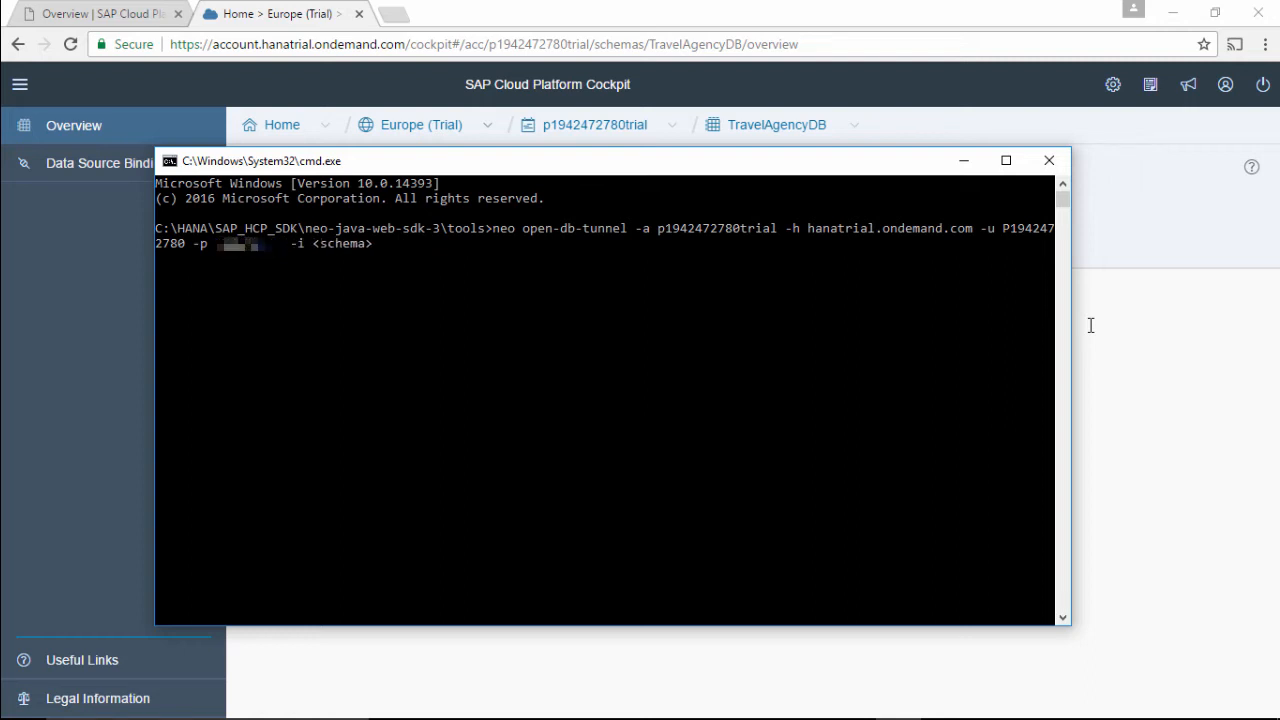
{"action": "key", "text": "Right"}
{"action": "key", "text": "Right"}
{"action": "key", "text": "Right"}
{"action": "key", "text": "BackSpace"}
{"action": "key", "text": "BackSpace"}
{"action": "key", "text": "BackSpace"}
{"action": "key", "text": "BackSpace"}
{"action": "key", "text": "BackSpace"}
{"action": "key", "text": "BackSpace"}
{"action": "key", "text": "BackSpace"}
{"action": "key", "text": "BackSpace"}
Open the tunnel to TravelAgencyDB, enter localhost as server, and paste the tunnel user into User id.
{"action": "type", "text": "TravelAgencyDB"}
{"action": "key", "text": "Return"}
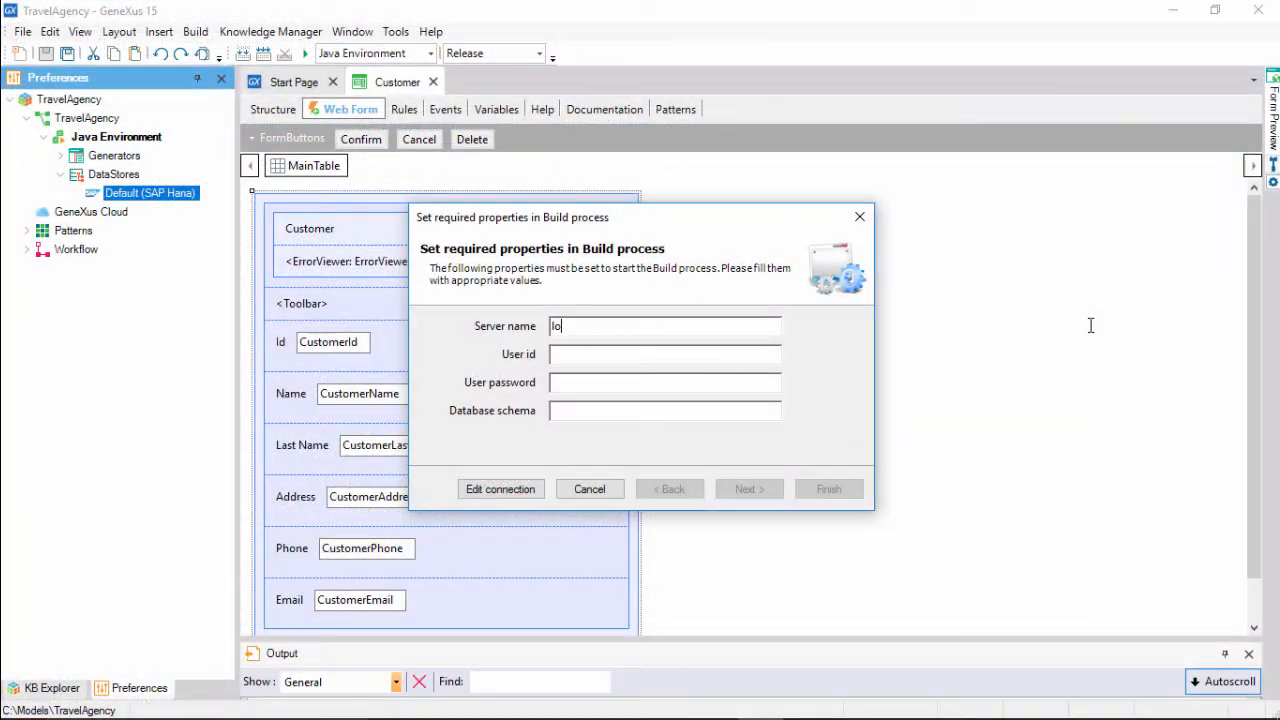
{"action": "type", "text": "calhost"}
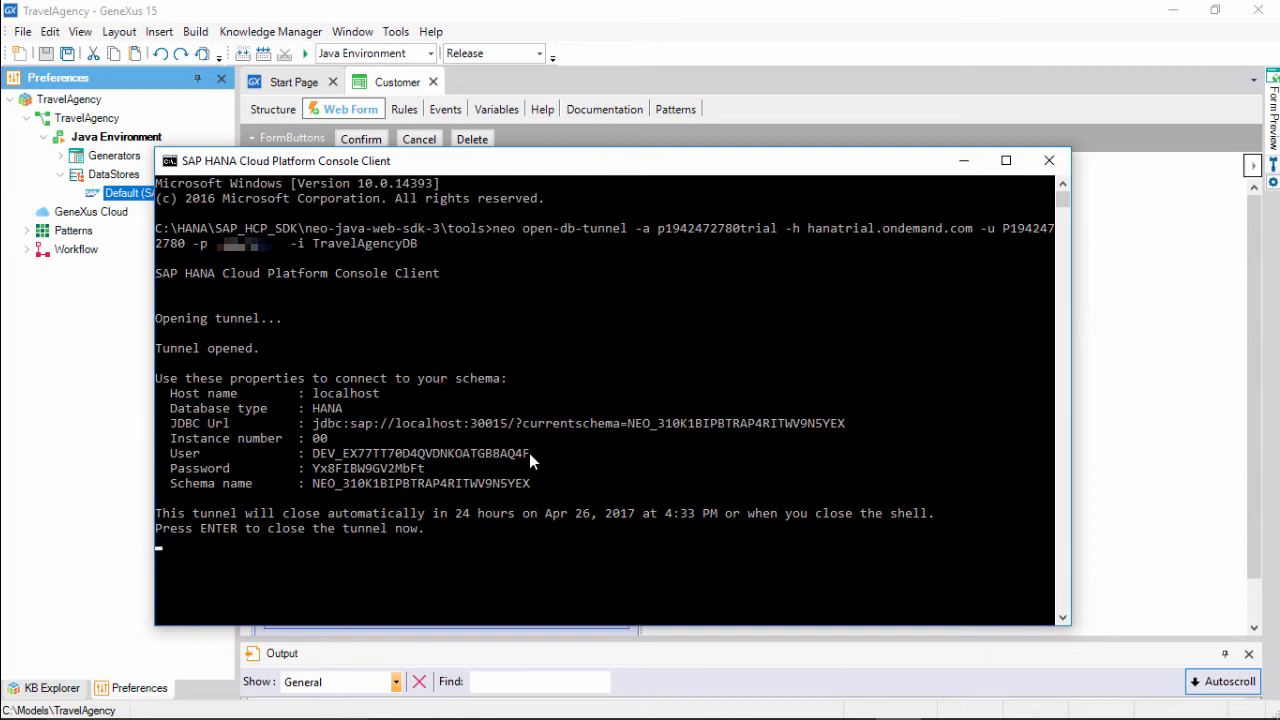
{"action": "left_click_drag", "start_coordinate": [529, 453], "coordinate": [318, 462]}
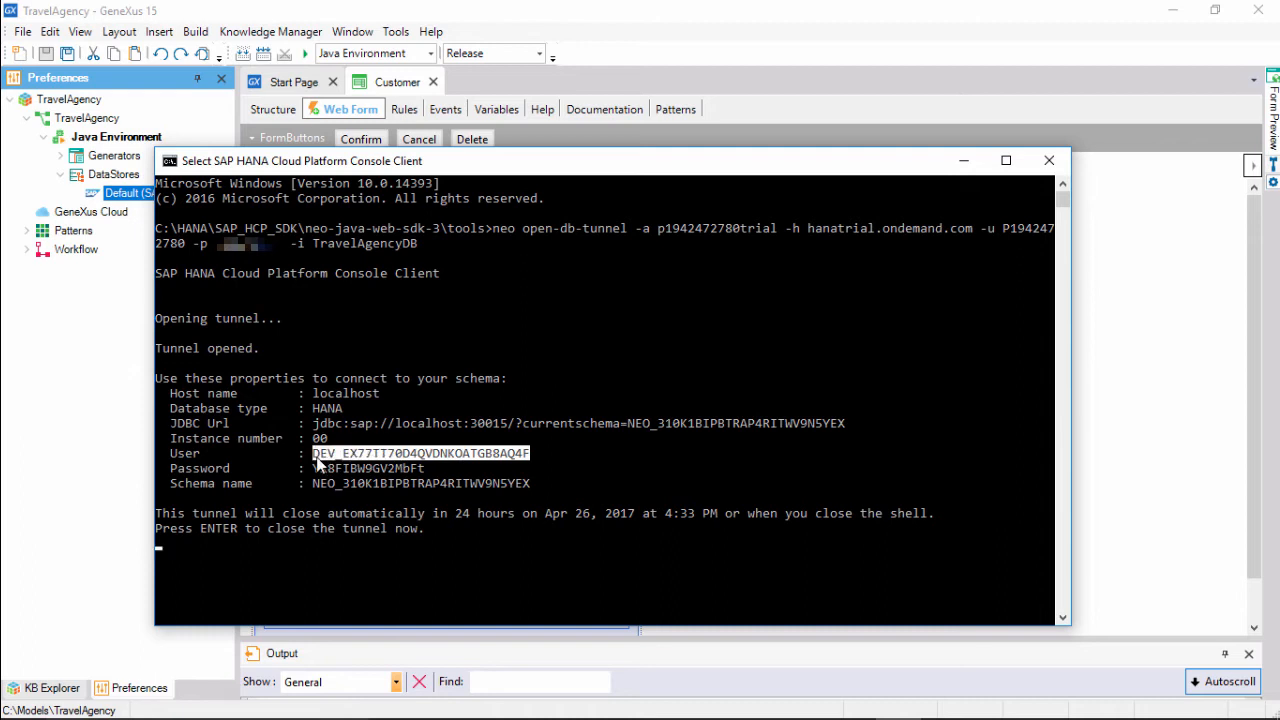
{"action": "right_click", "coordinate": [477, 164]}
{"action": "mouse_move", "coordinate": [544, 306]}
{"action": "left_click", "coordinate": [651, 325]}
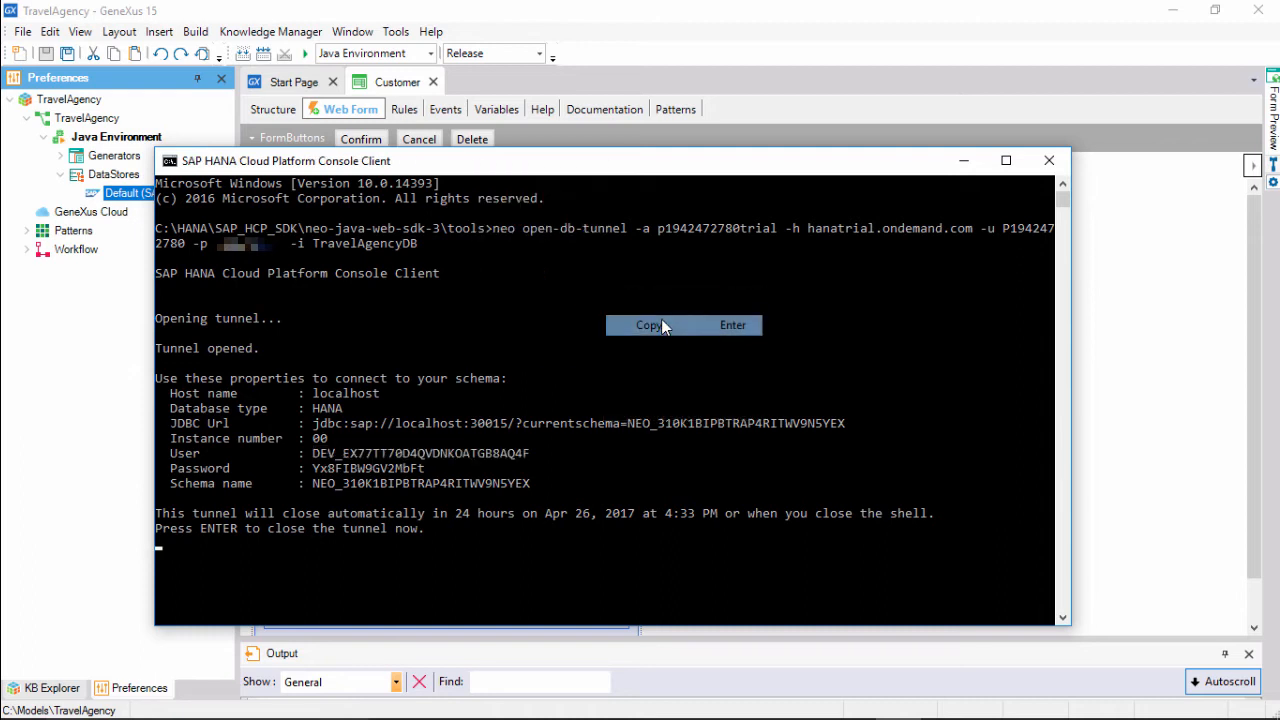
{"action": "left_click", "coordinate": [128, 377]}
{"action": "left_click", "coordinate": [565, 356]}
{"action": "key", "text": "ctrl+v"}
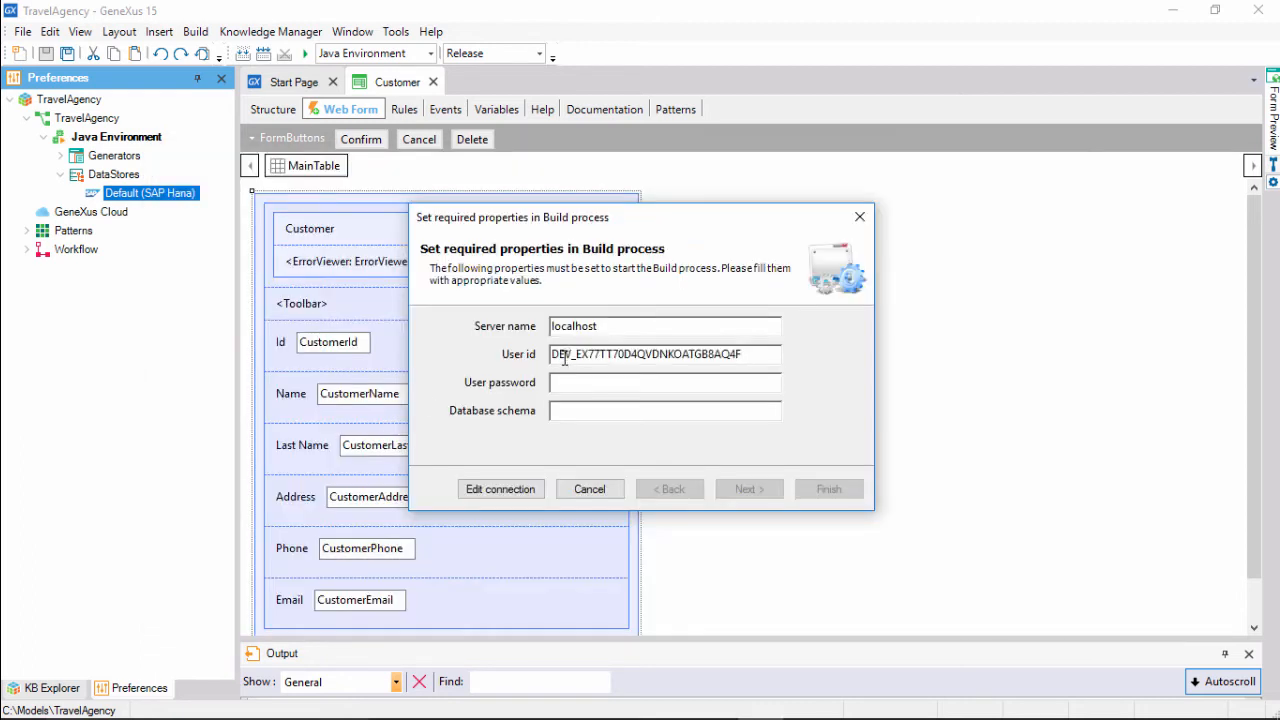
Copy the tunnel's password into the GeneXus User password field.
{"action": "key", "text": "alt+Tab"}
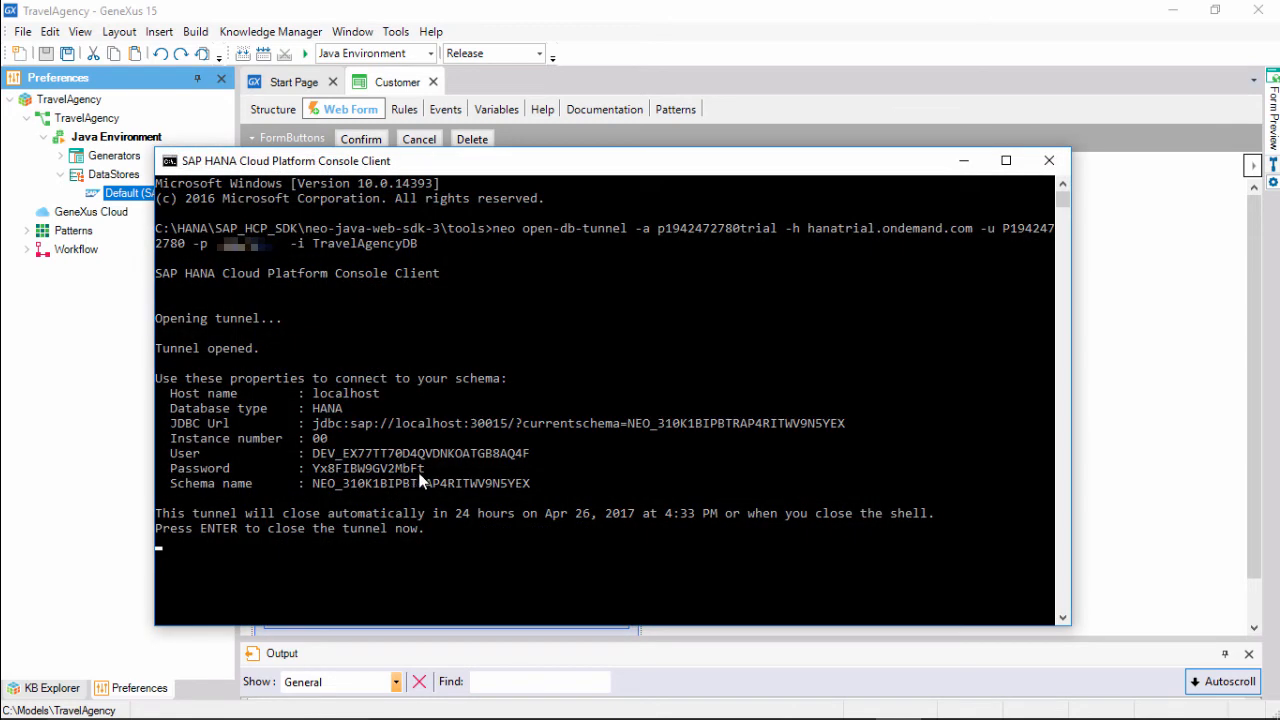
{"action": "left_click_drag", "start_coordinate": [426, 468], "coordinate": [312, 468]}
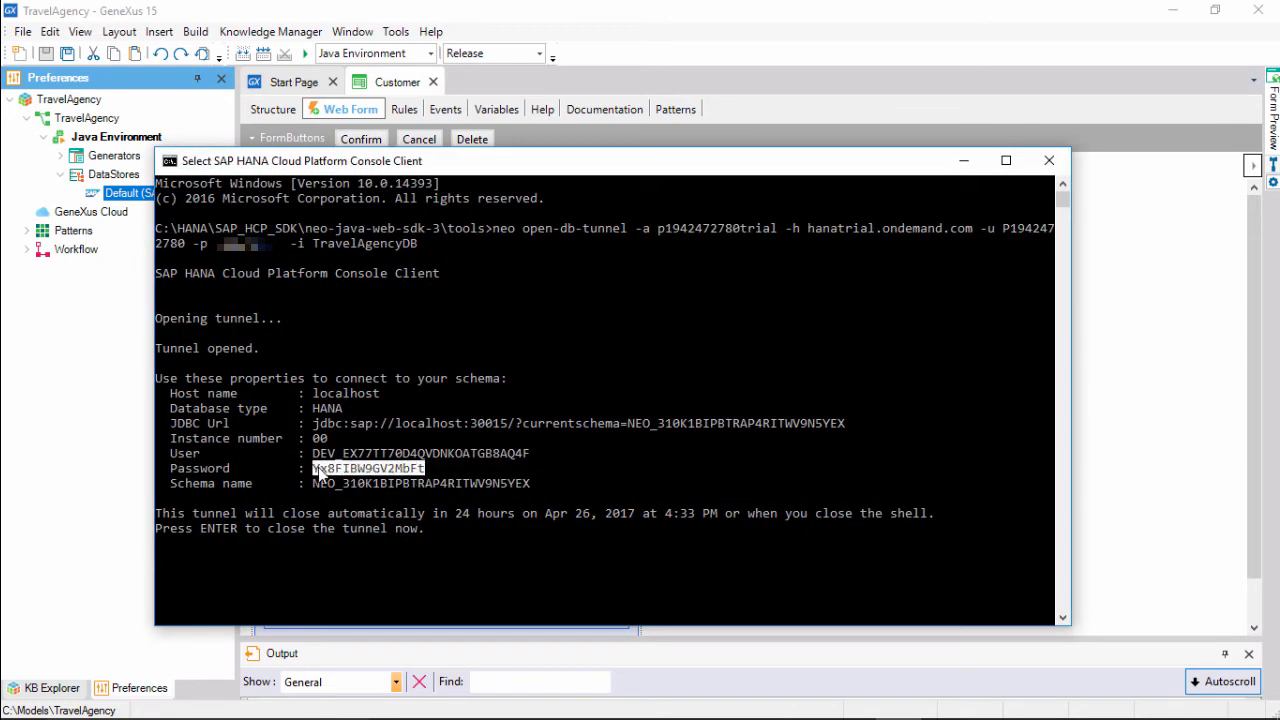
{"action": "right_click", "coordinate": [376, 168]}
{"action": "mouse_move", "coordinate": [423, 306]}
{"action": "left_click", "coordinate": [540, 326]}
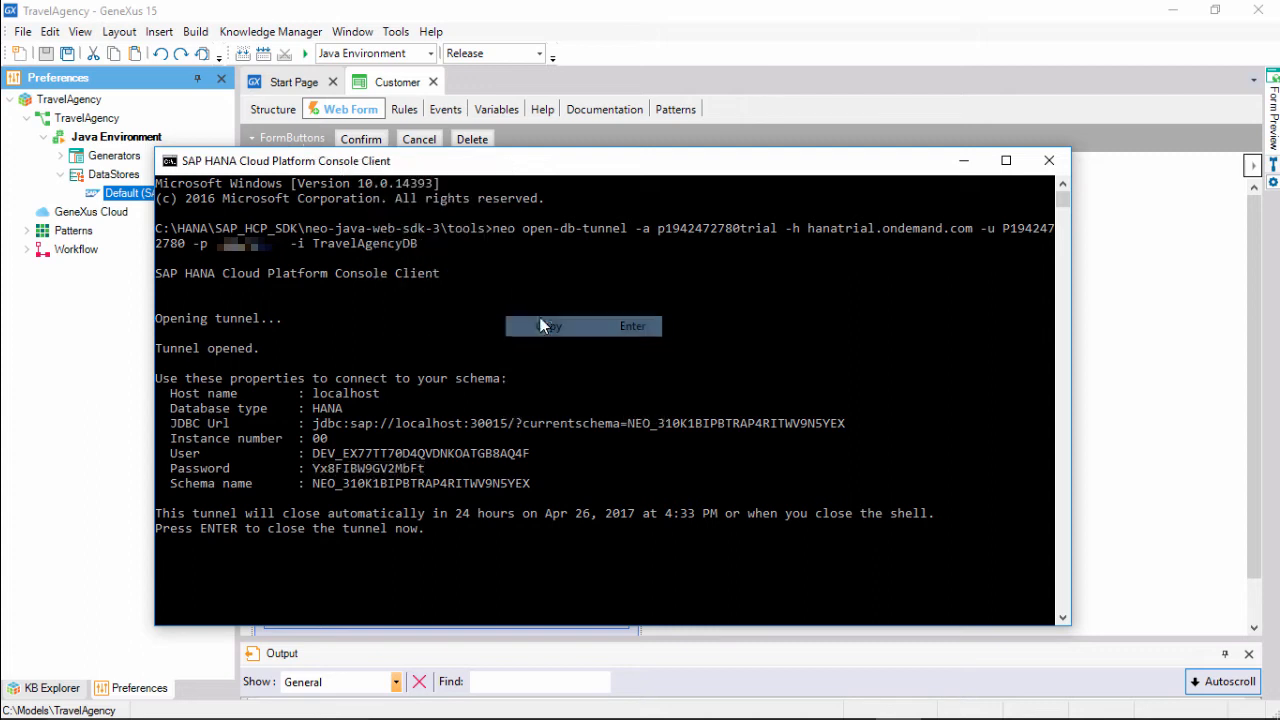
{"action": "left_click", "coordinate": [1109, 400]}
{"action": "left_click", "coordinate": [556, 382]}
{"action": "key", "text": "ctrl+v"}
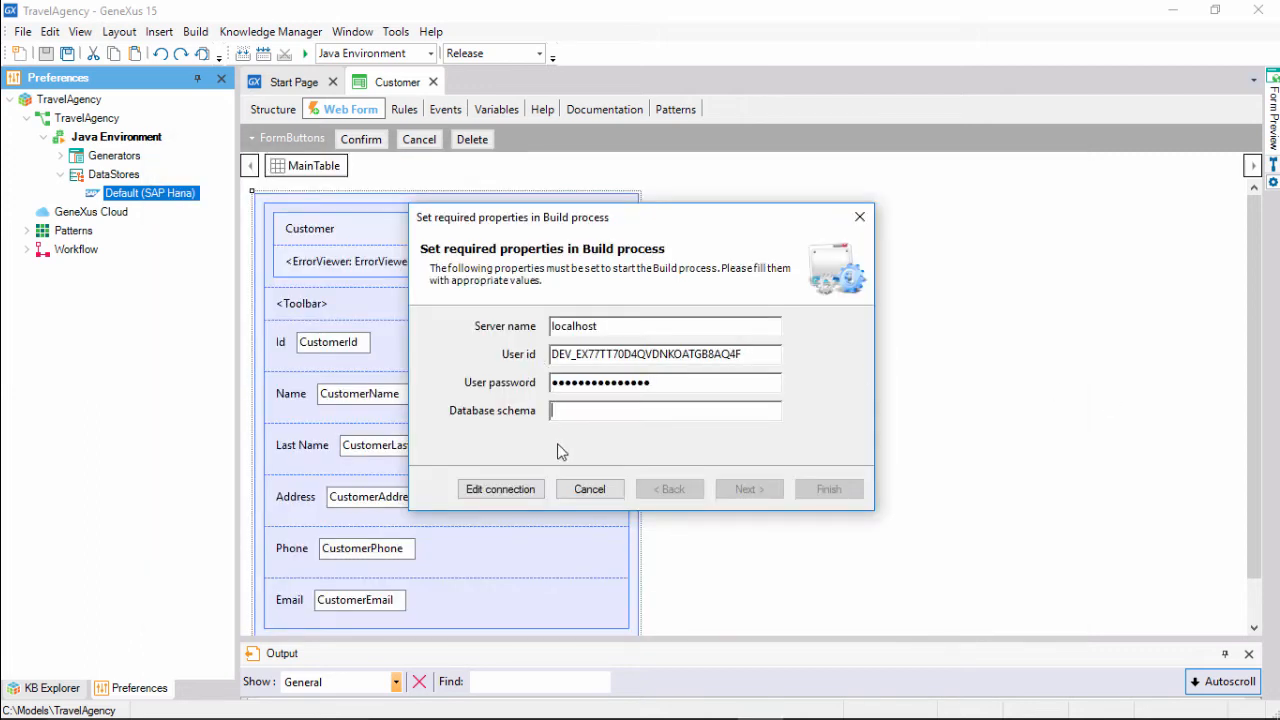
Copy the tunnel's schema name into Database schema and finish the build connection dialog.
{"action": "key", "text": "alt+Tab"}
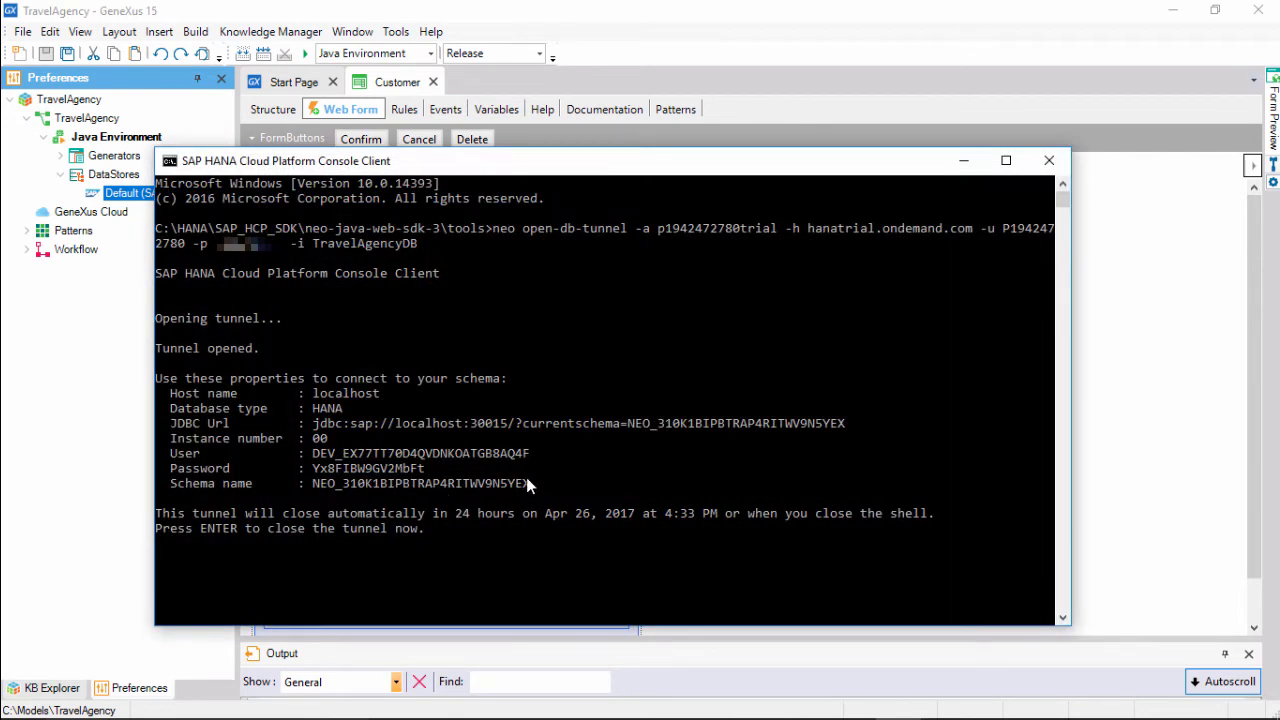
{"action": "left_click_drag", "start_coordinate": [526, 477], "coordinate": [312, 484]}
{"action": "right_click", "coordinate": [383, 162]}
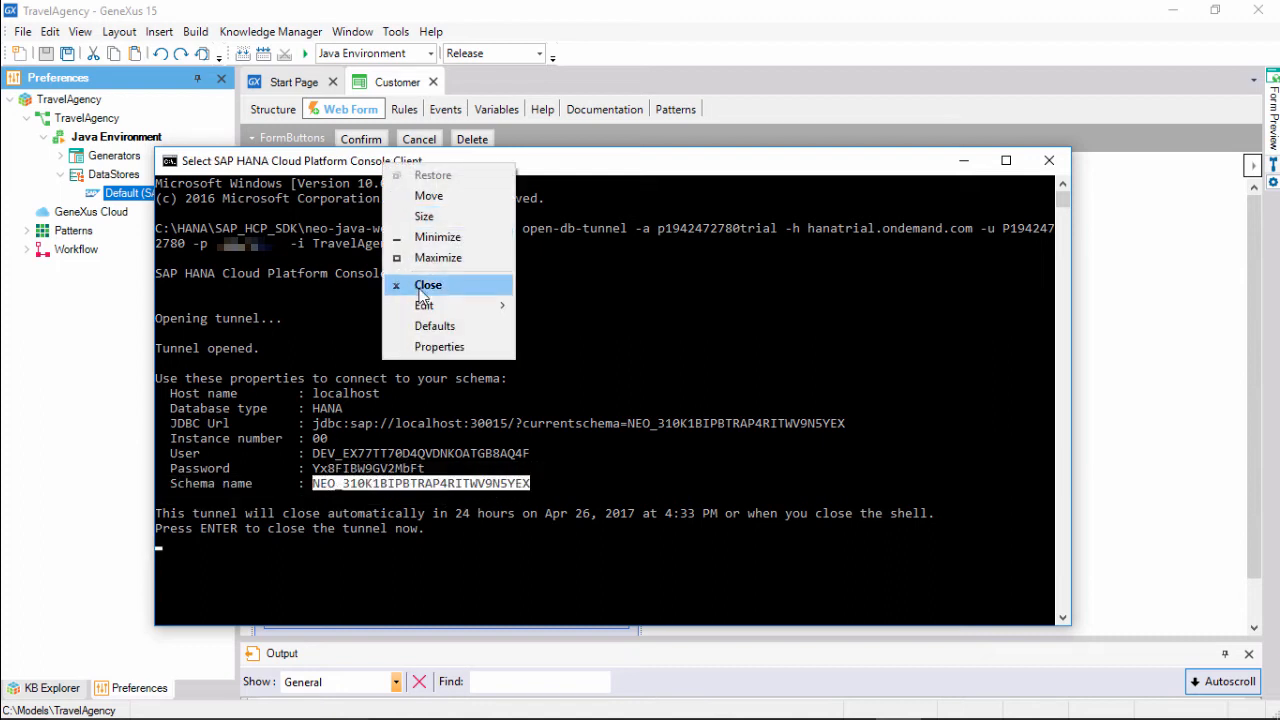
{"action": "mouse_move", "coordinate": [500, 305]}
{"action": "left_click", "coordinate": [555, 328]}
{"action": "left_click", "coordinate": [1108, 503]}
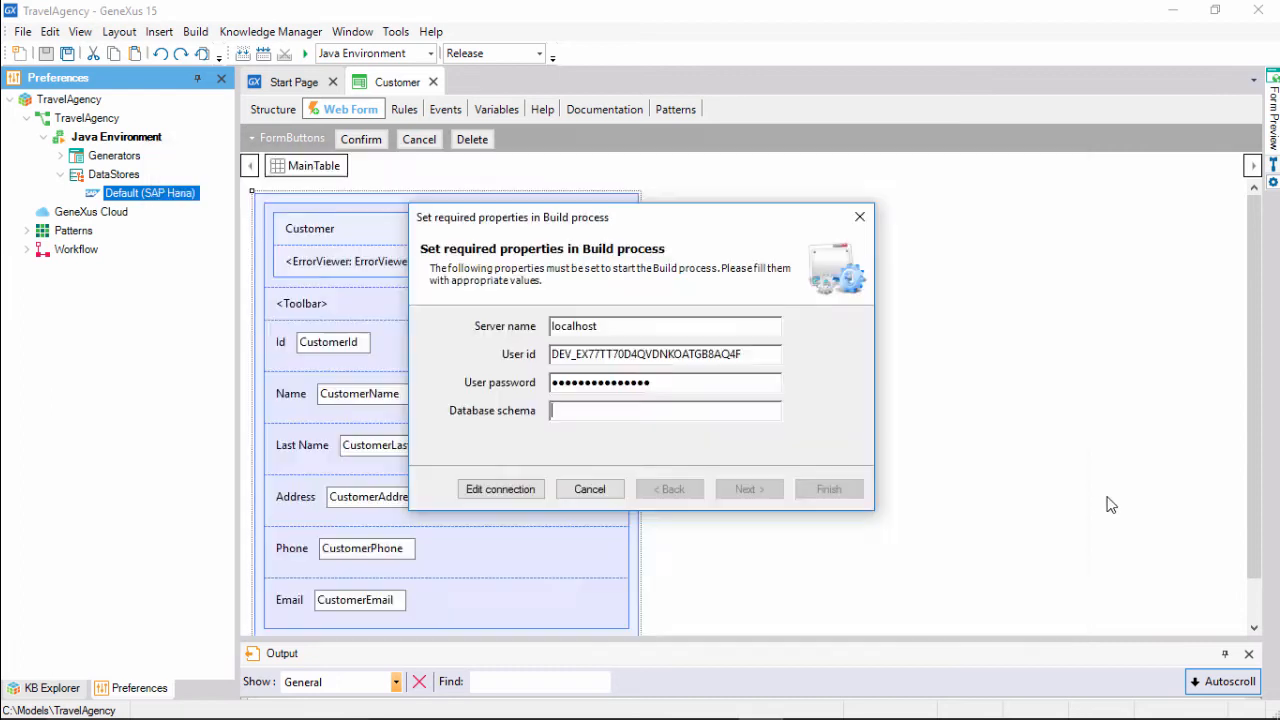
{"action": "key", "text": "ctrl+v"}
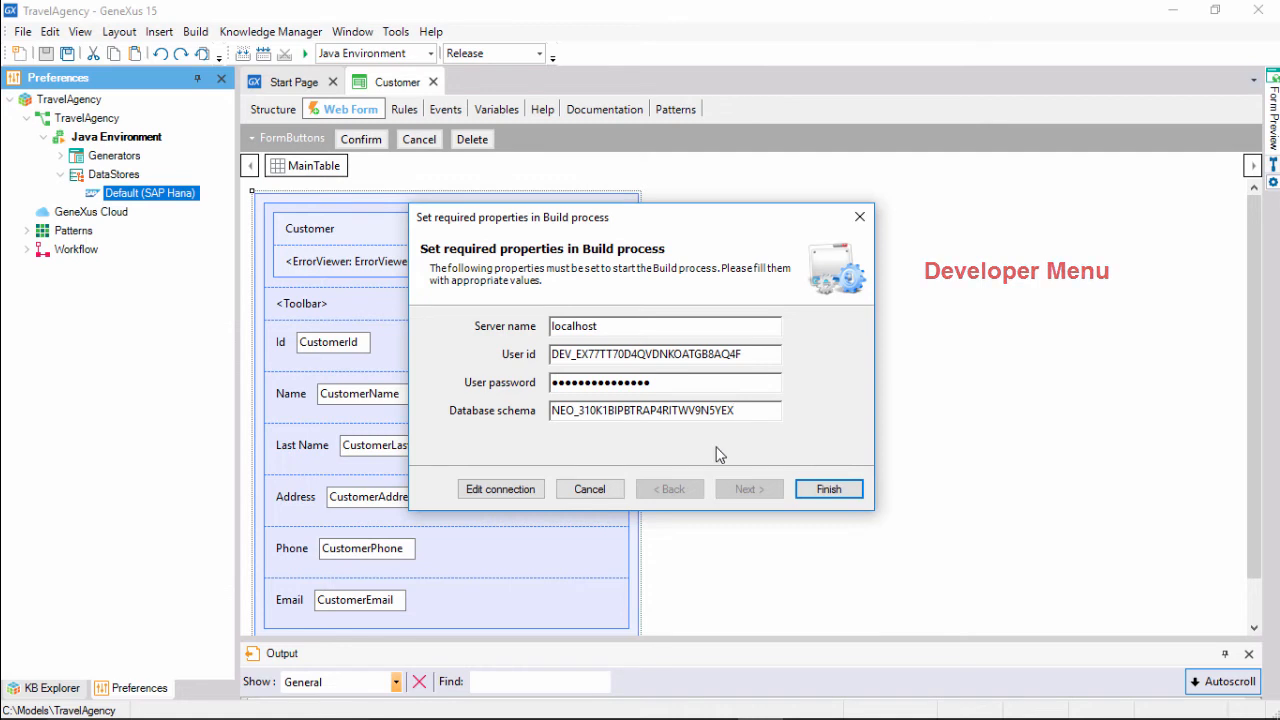
{"action": "left_click", "coordinate": [590, 489]}
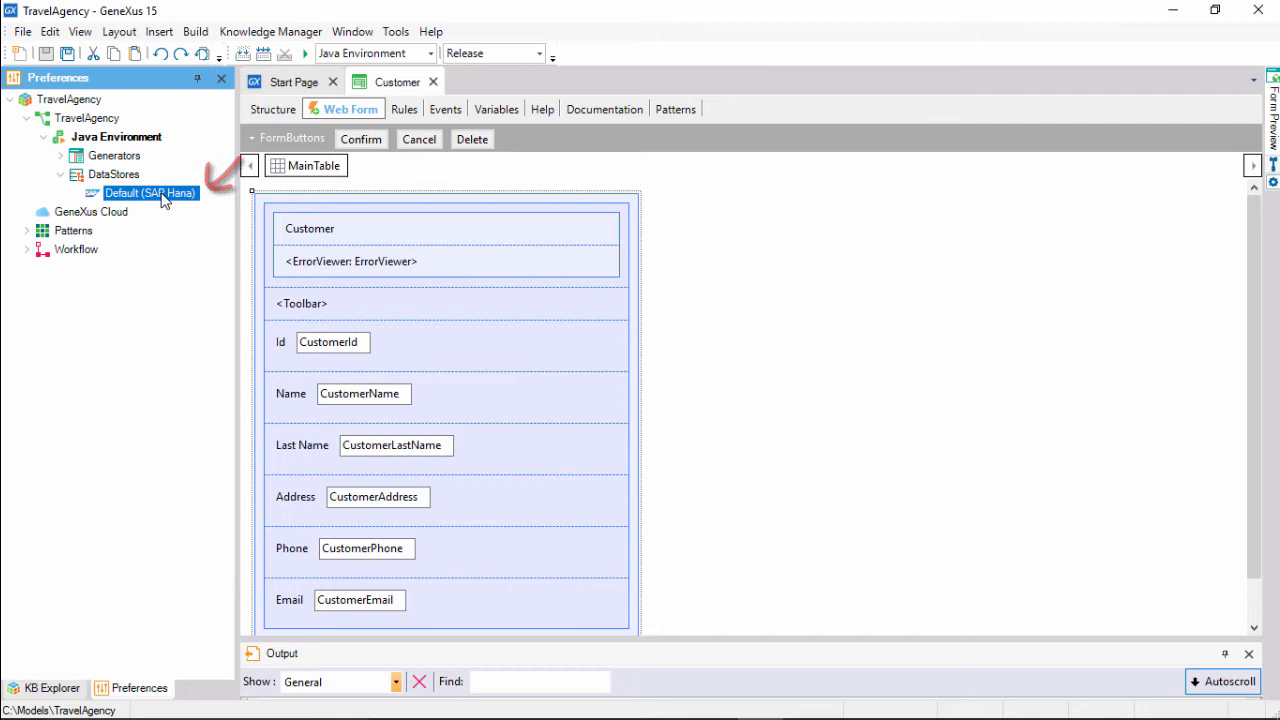
{"action": "key", "text": "F4"}
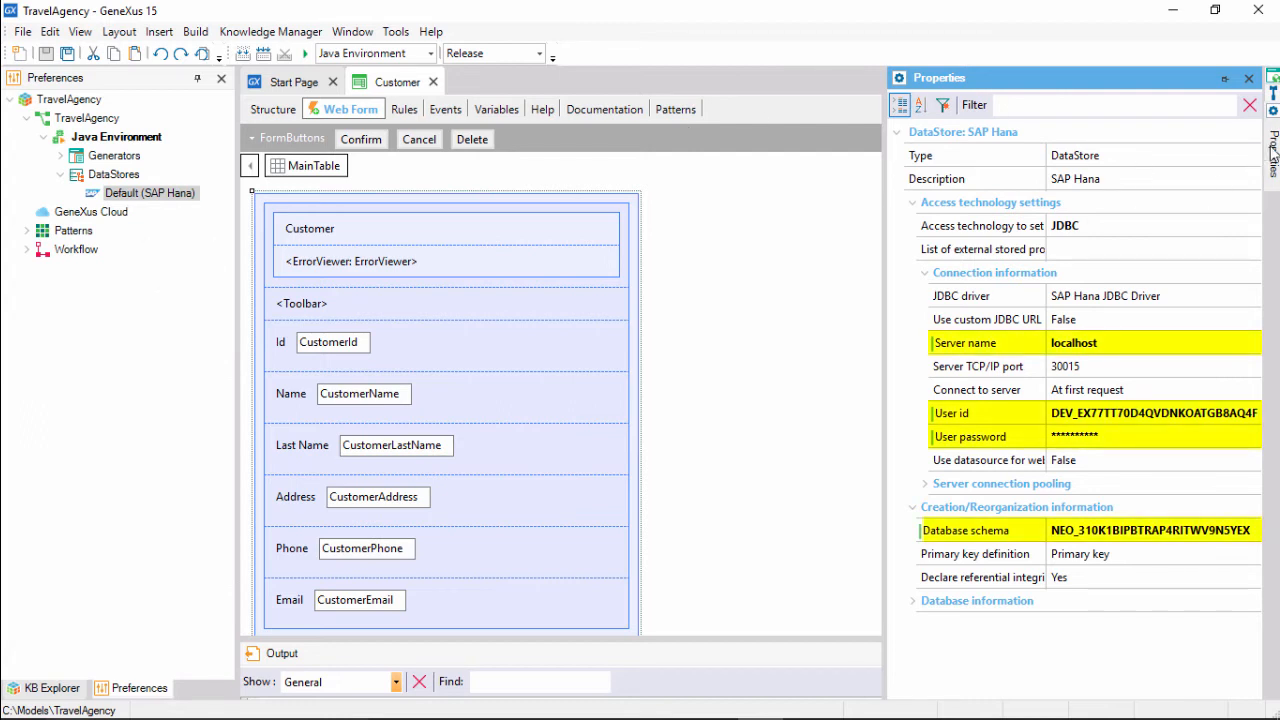
{"action": "left_click", "coordinate": [154, 143]}
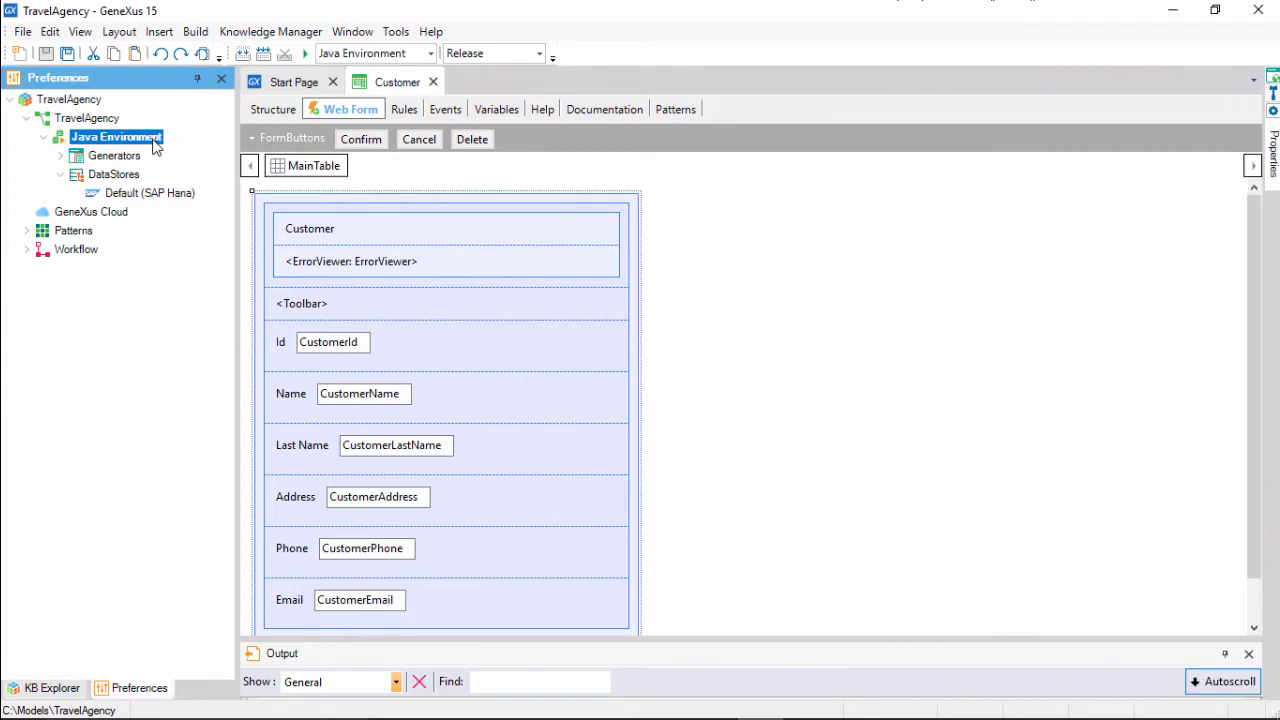
Reset the Java Environment's Startup Object to (none) with Use Default, then Build and Run again.
{"action": "key", "text": "F4"}
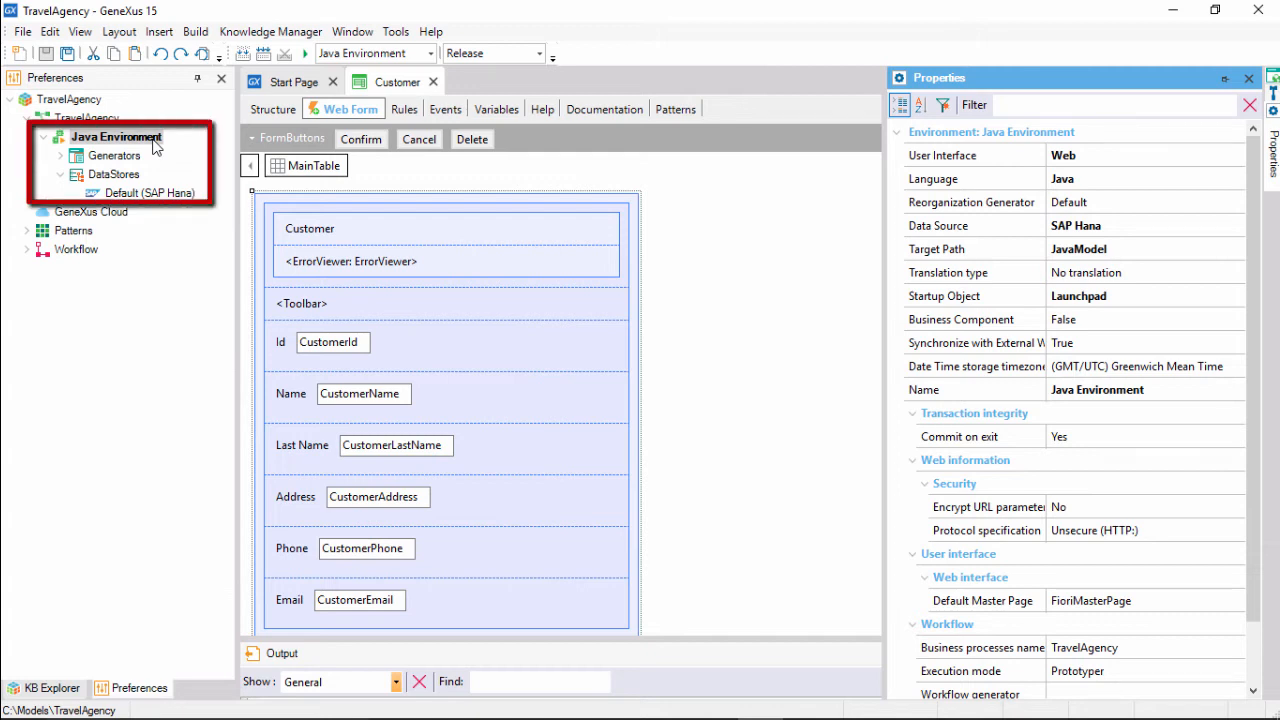
{"action": "left_click", "coordinate": [990, 300]}
{"action": "right_click", "coordinate": [990, 303]}
{"action": "left_click", "coordinate": [1010, 309]}
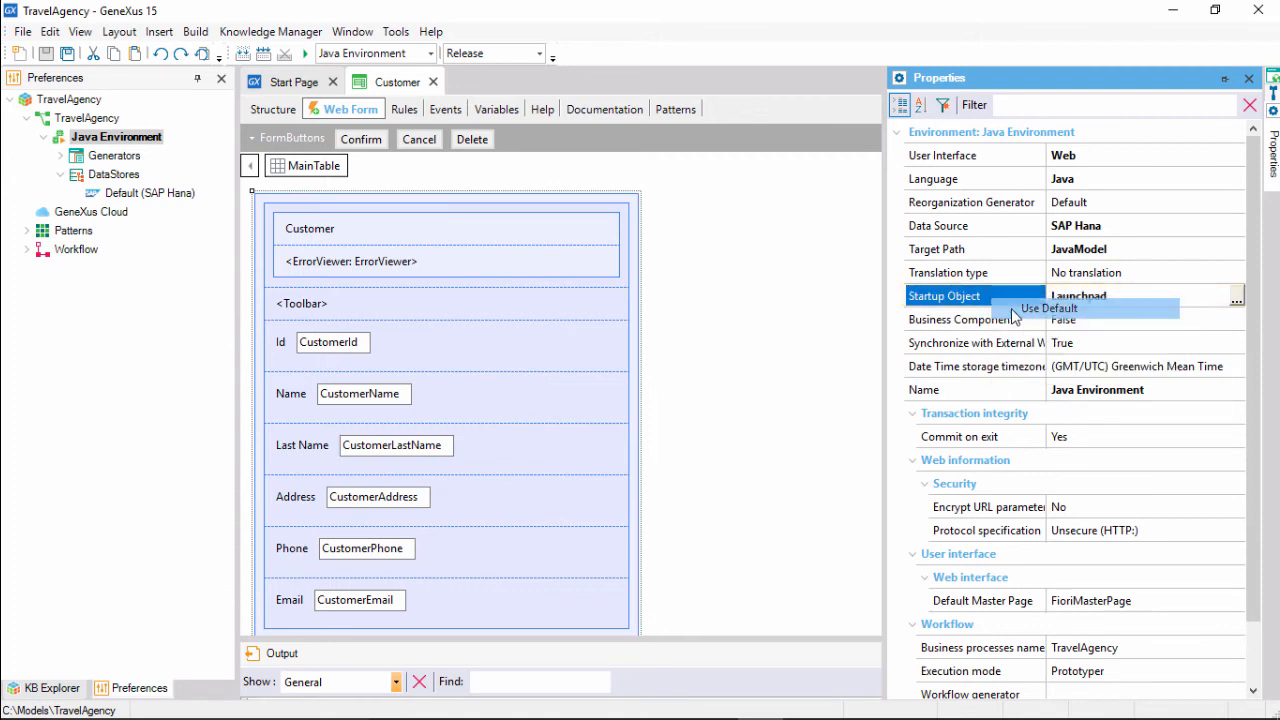
{"action": "left_click_drag", "start_coordinate": [708, 638], "coordinate": [708, 509]}
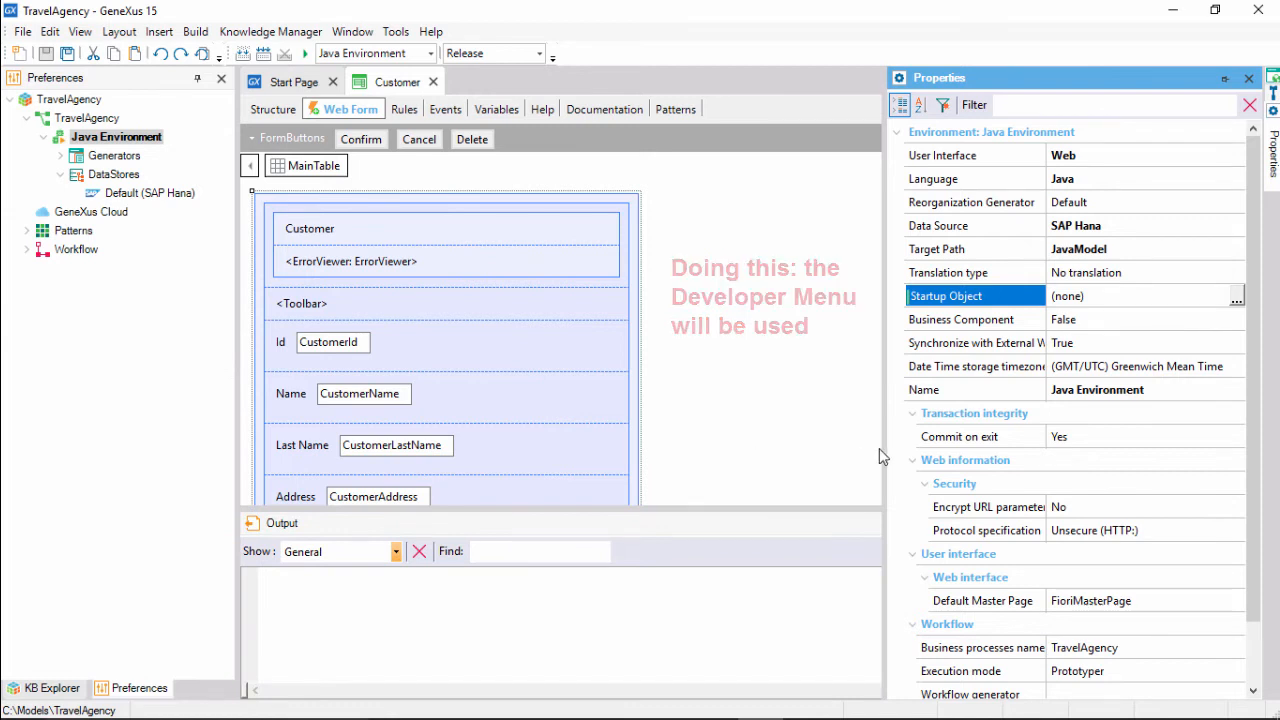
{"action": "key", "text": "F5"}
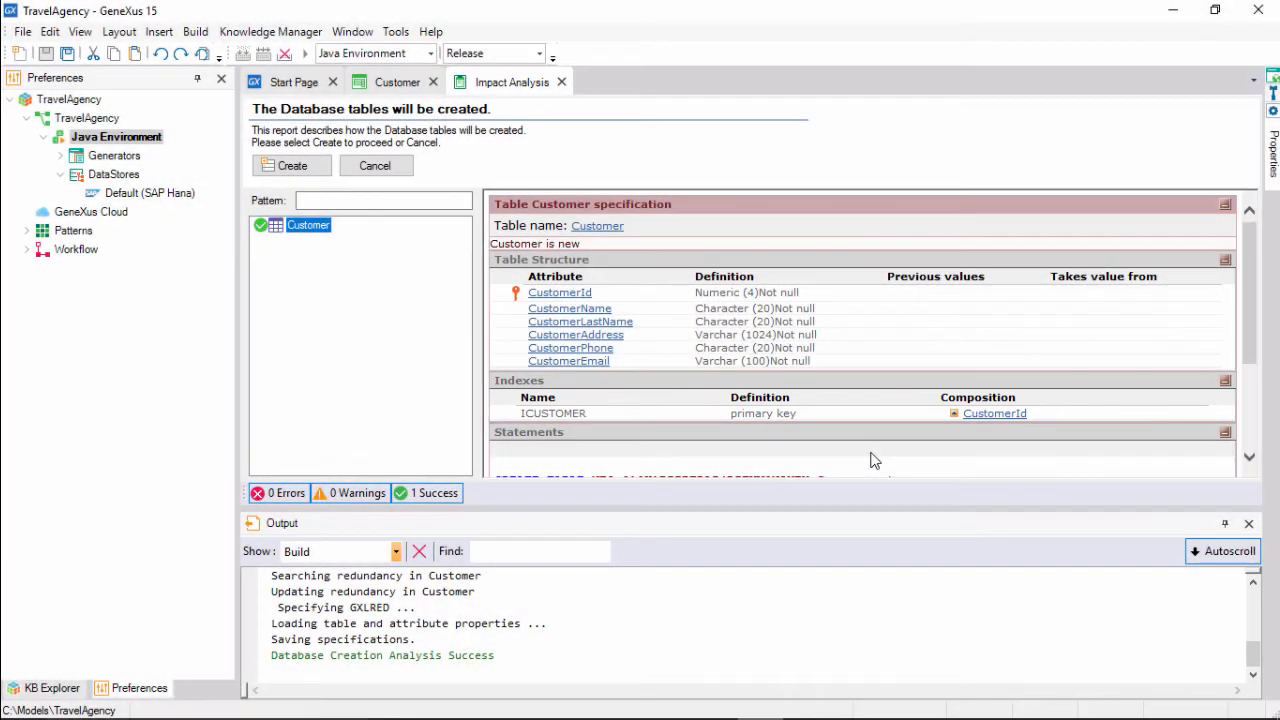
Enlarge the Impact Analysis report and run Create to build the Customer table.
{"action": "left_click_drag", "start_coordinate": [868, 509], "coordinate": [570, 477]}
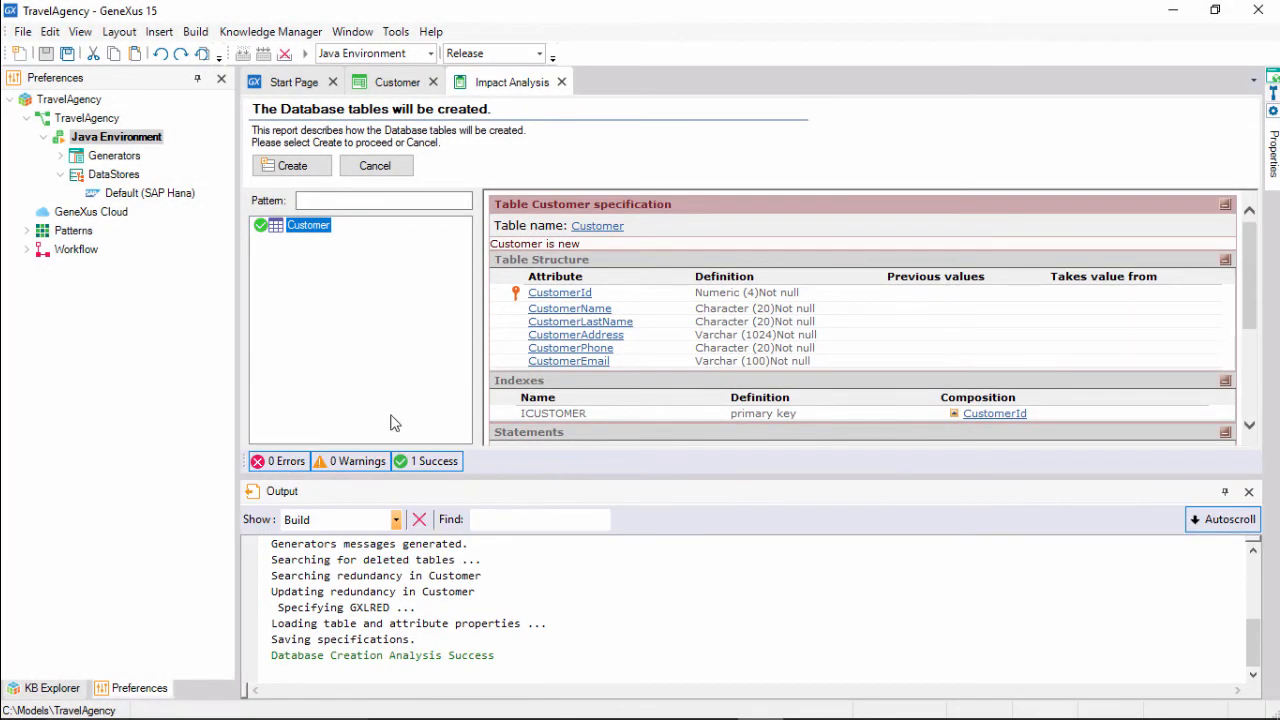
{"action": "left_click", "coordinate": [292, 167]}
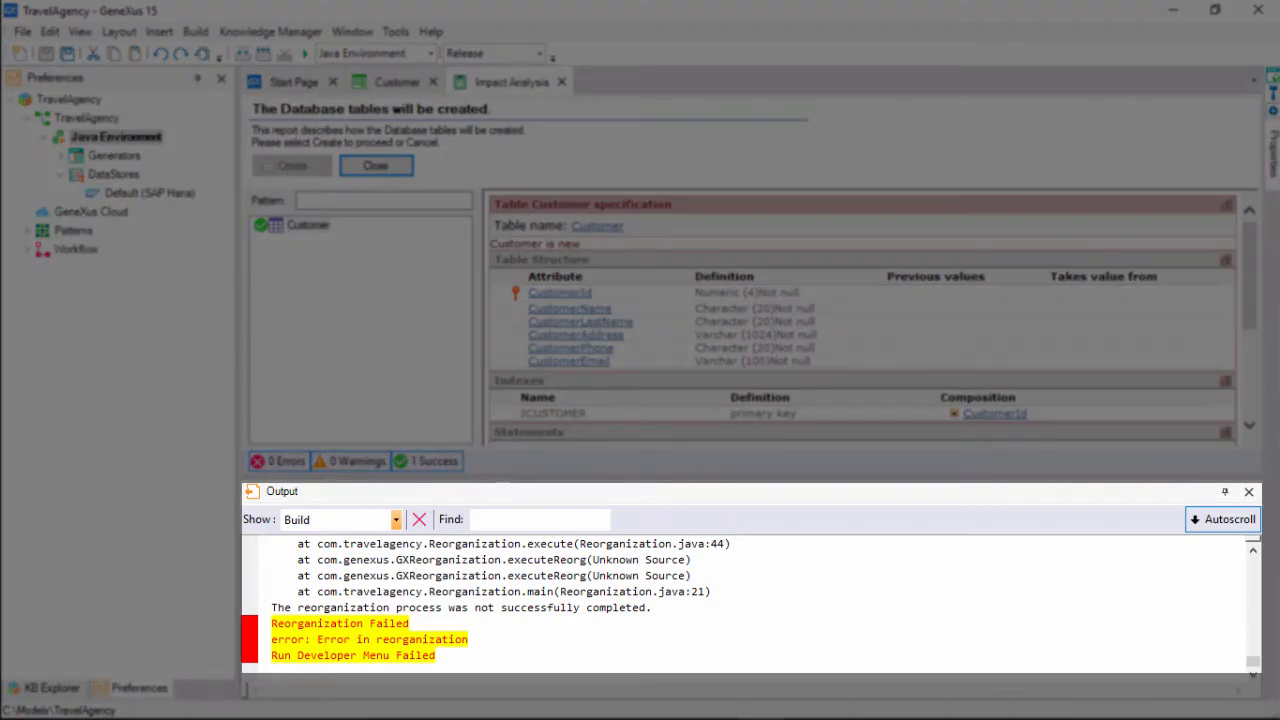
Scroll the output up to the 'No suitable driver found' error for jdbc:sap://localhost:30015.
{"action": "scroll", "coordinate": [598, 607], "scroll_direction": "up", "scroll_amount": 2}
{"action": "scroll", "coordinate": [598, 607], "scroll_direction": "up", "scroll_amount": 8}
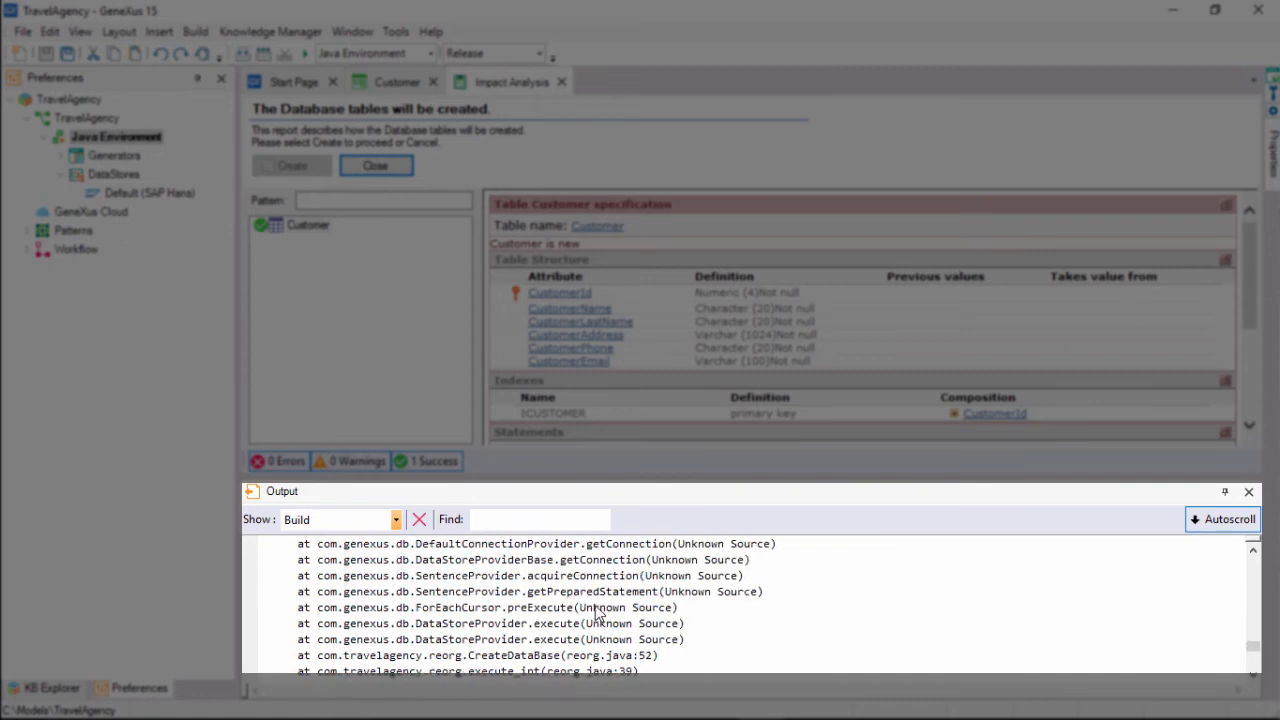
{"action": "scroll", "coordinate": [597, 612], "scroll_direction": "up", "scroll_amount": 1}
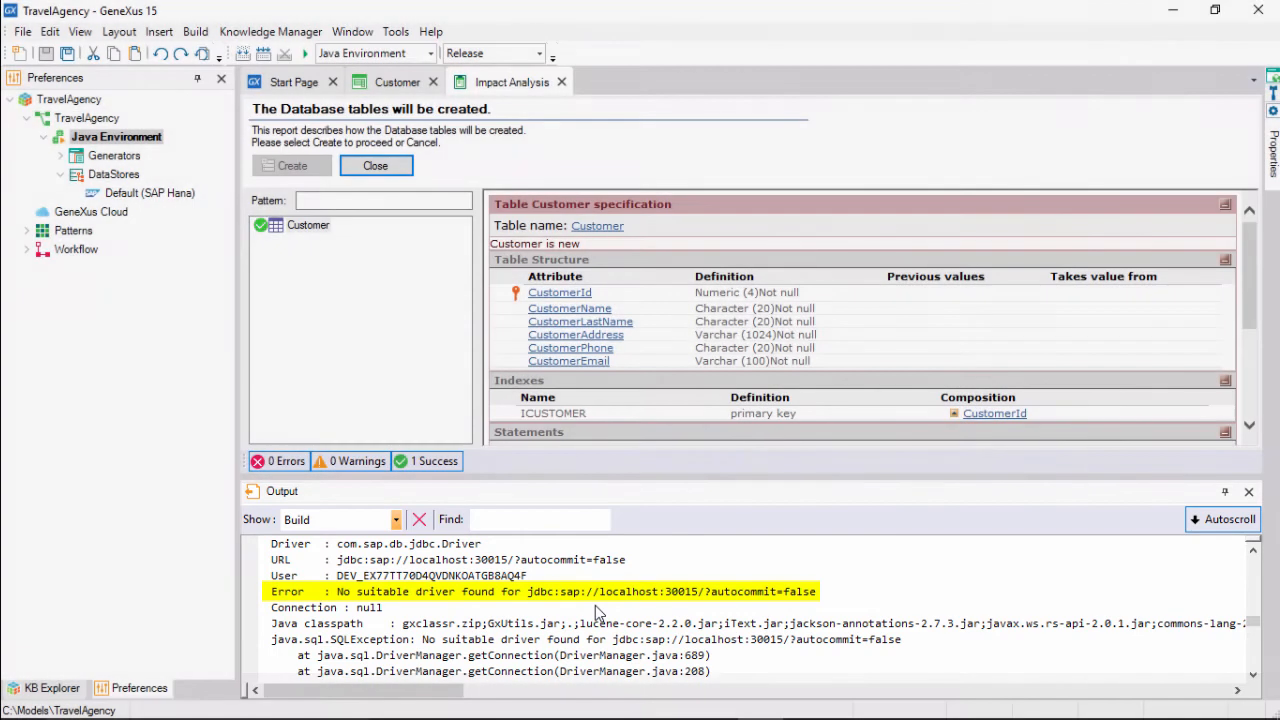
{"action": "left_click", "coordinate": [400, 33]}
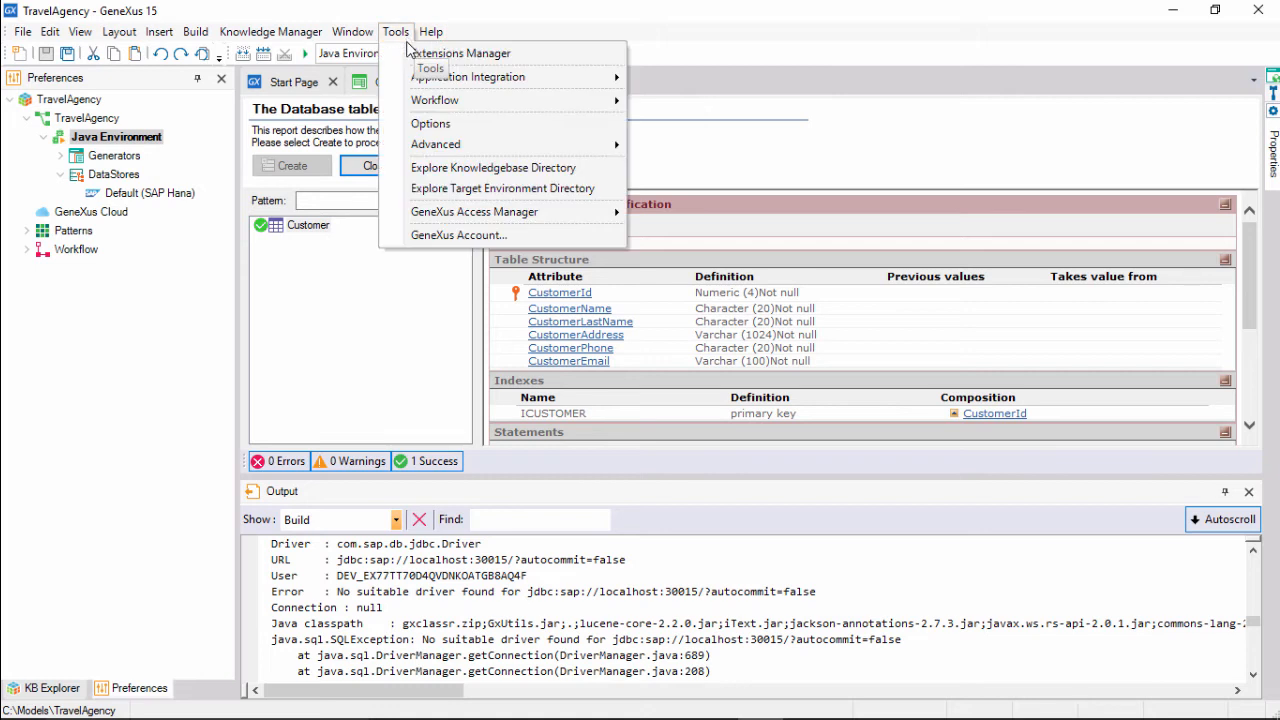
Open the target environment directory's drivers folder in File Explorer.
{"action": "left_click", "coordinate": [492, 190]}
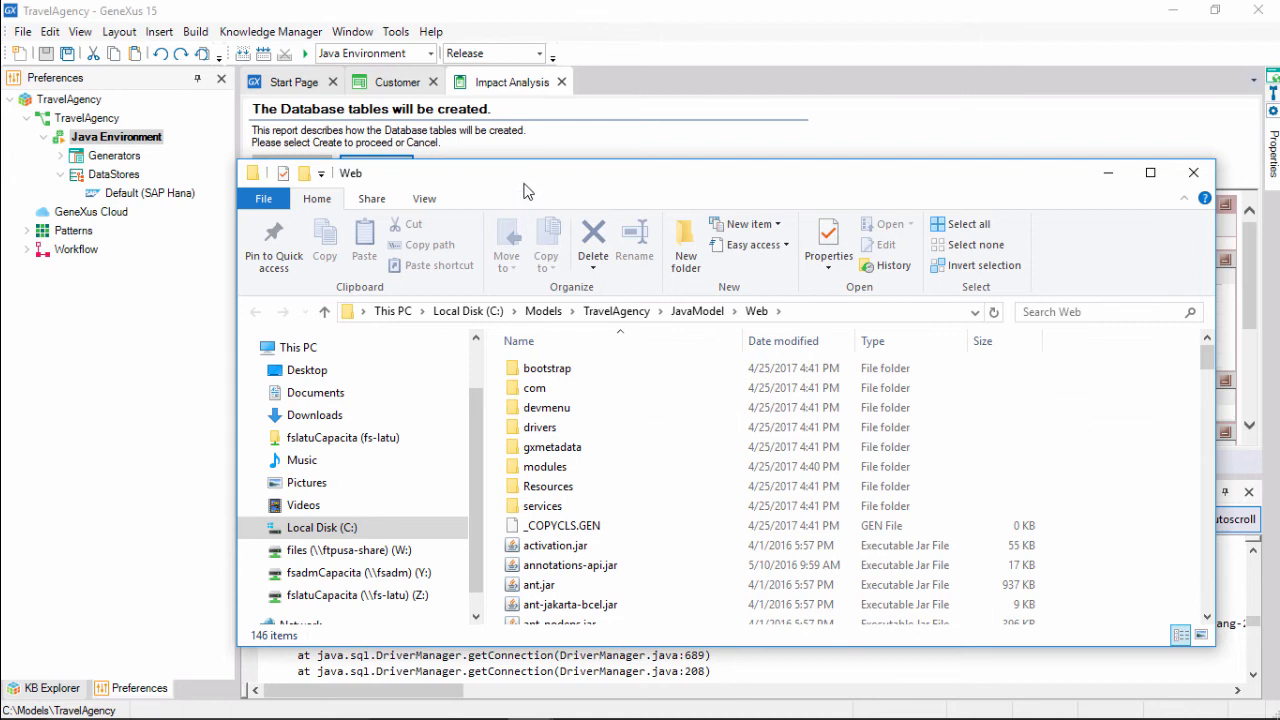
{"action": "left_click_drag", "start_coordinate": [523, 188], "coordinate": [517, 120]}
{"action": "left_click", "coordinate": [530, 362]}
{"action": "double_click", "coordinate": [531, 362]}
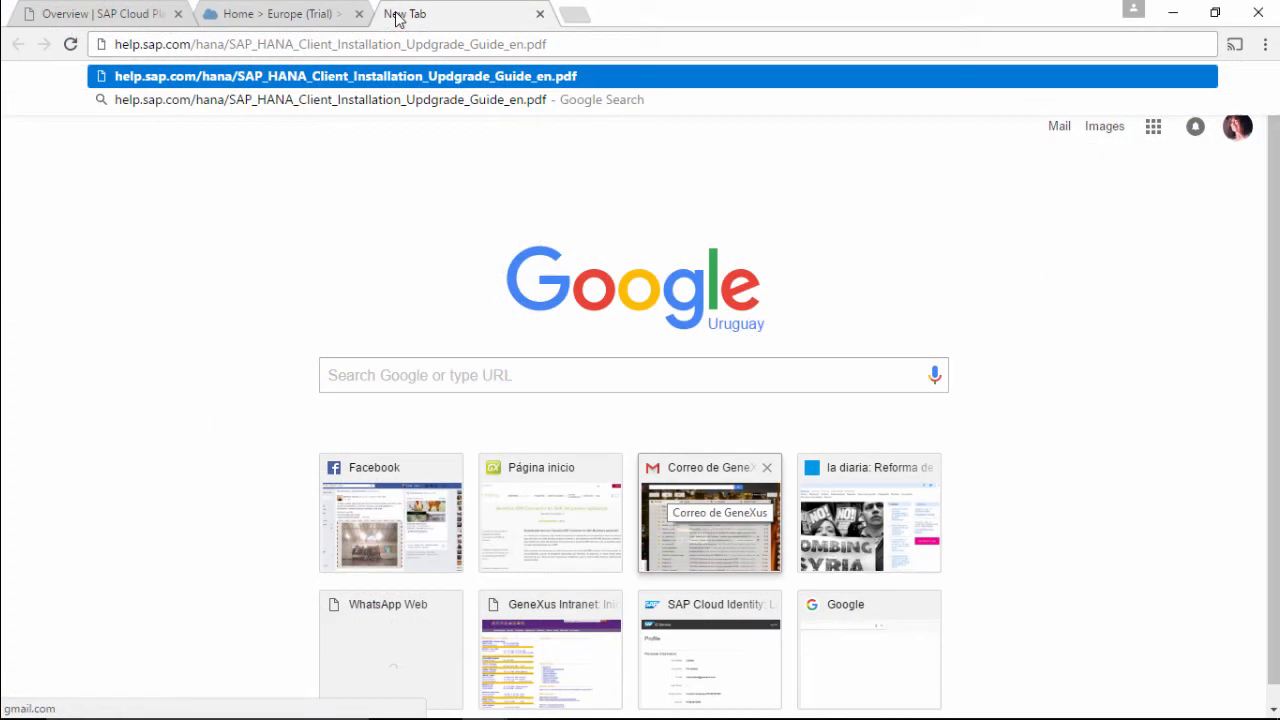
{"action": "left_click", "coordinate": [397, 17]}
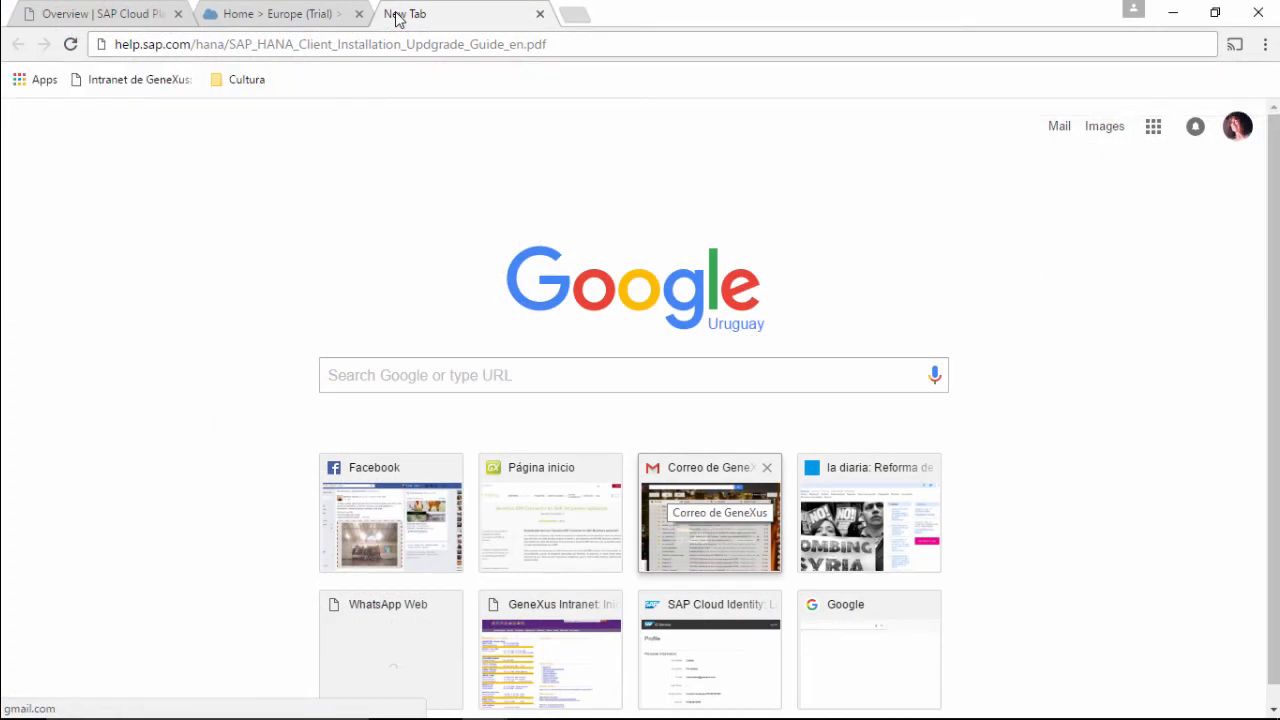
{"action": "key", "text": "Return"}
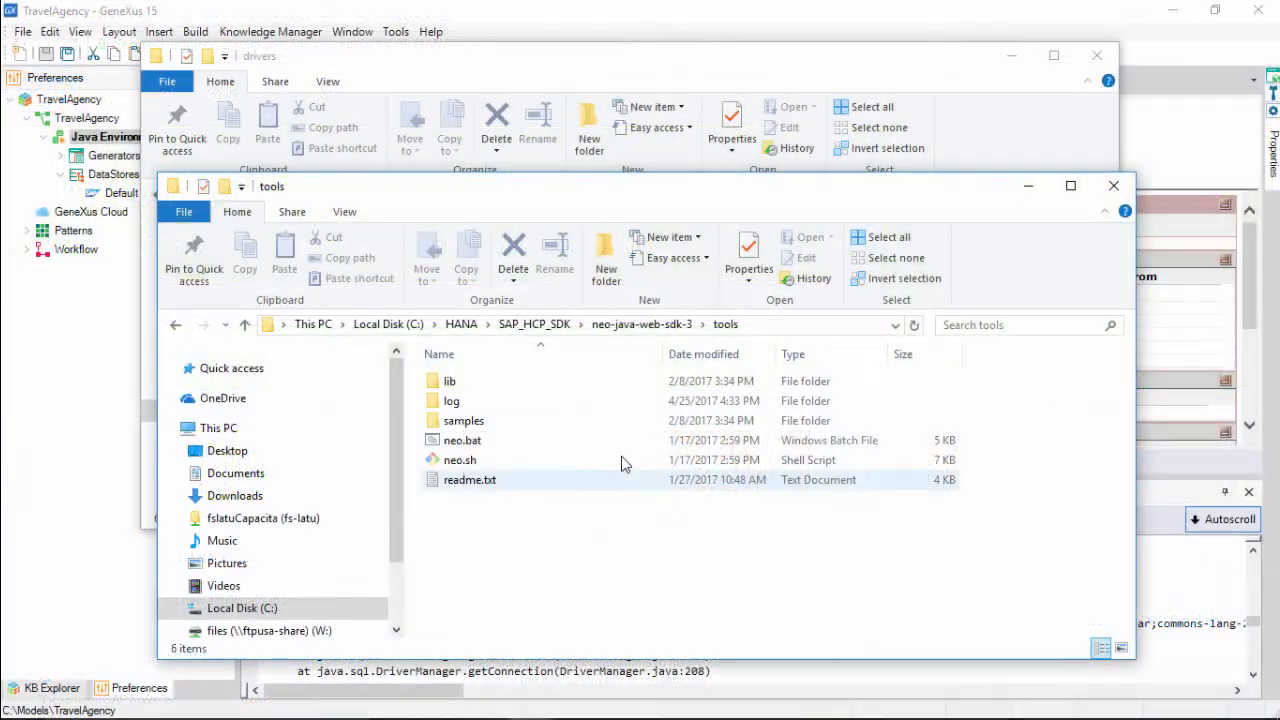
Copy ngdbc.jar from C:\HANA into the drivers folder and rerun the build with F5.
{"action": "left_click", "coordinate": [464, 324]}
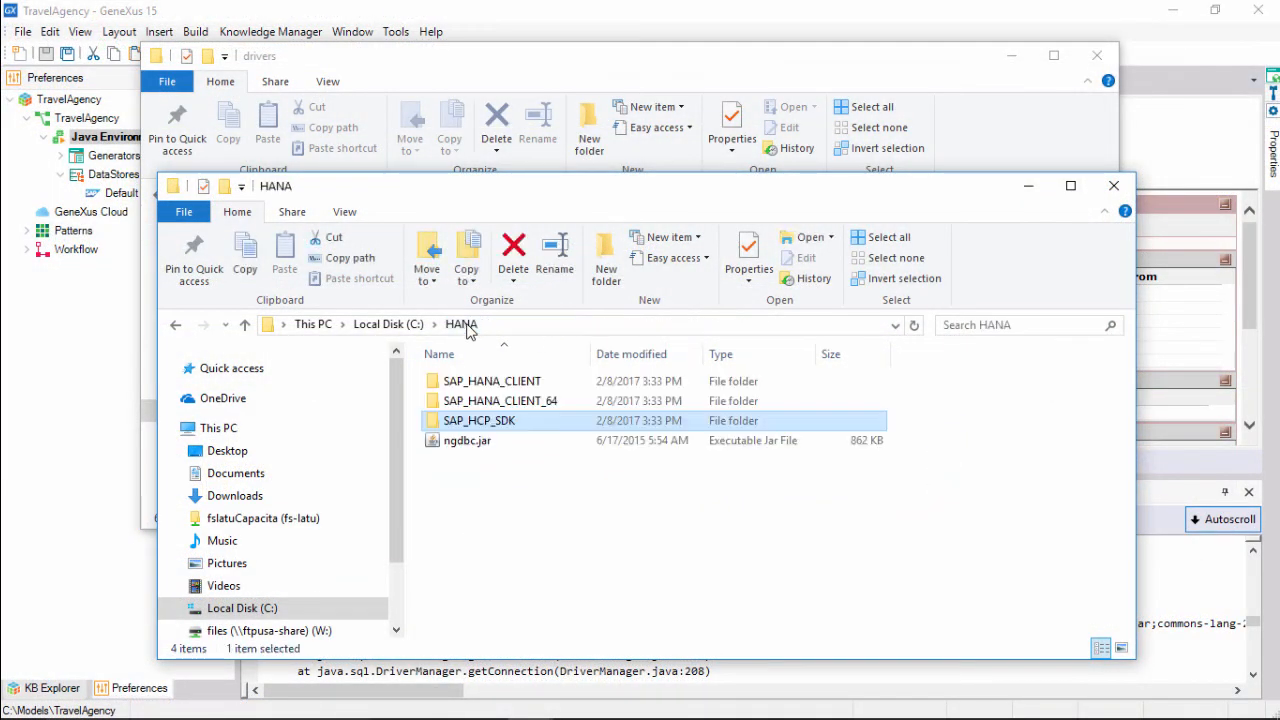
{"action": "left_click", "coordinate": [472, 445]}
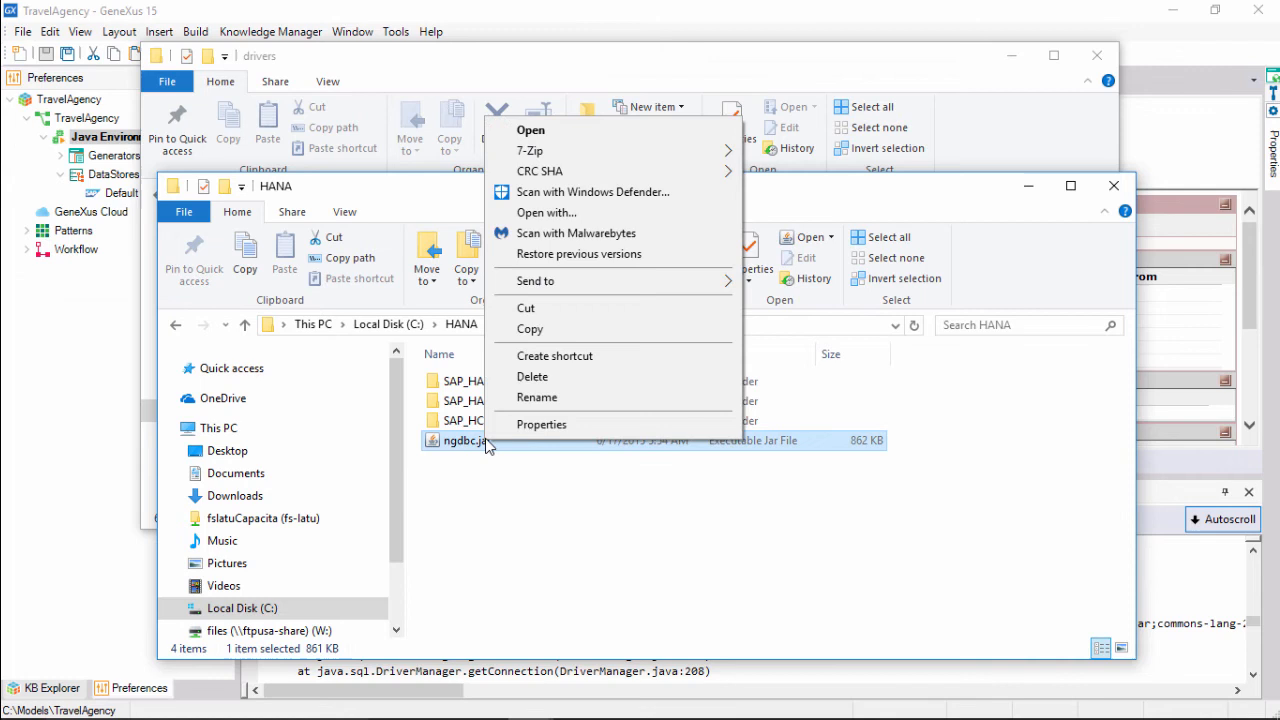
{"action": "left_click", "coordinate": [529, 329]}
{"action": "left_click", "coordinate": [530, 105]}
{"action": "right_click", "coordinate": [461, 402]}
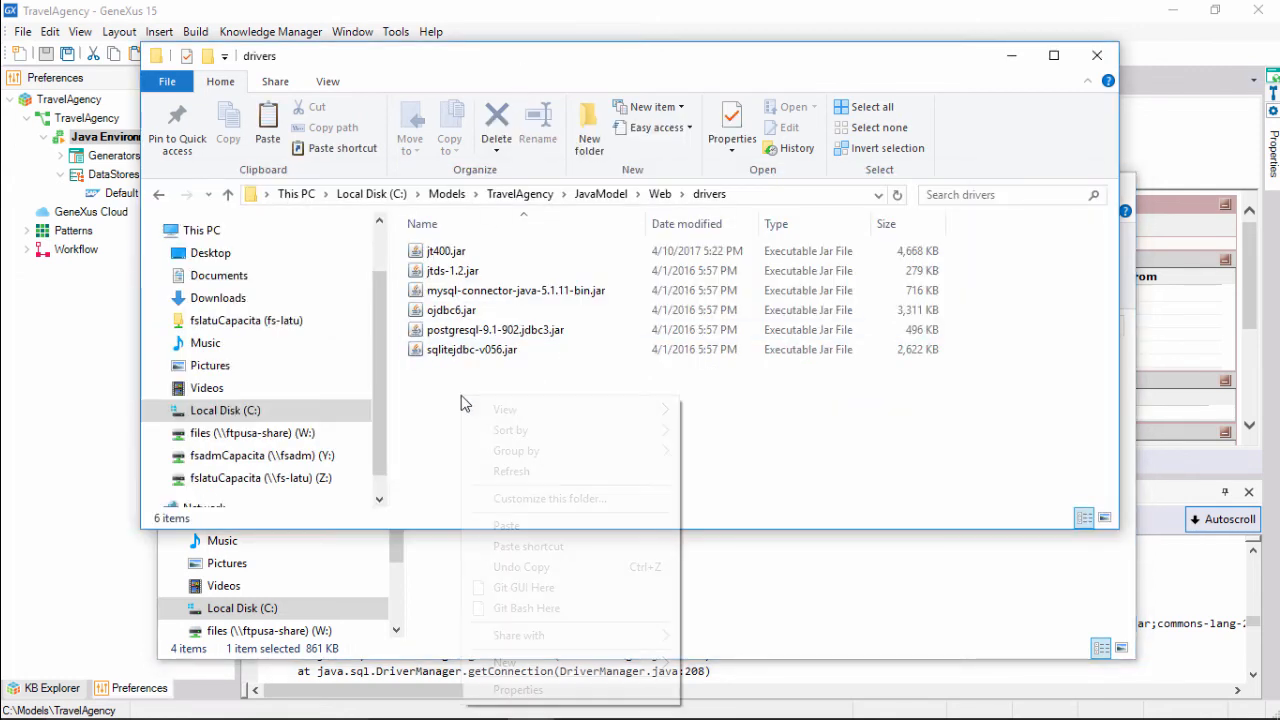
{"action": "left_click", "coordinate": [506, 526]}
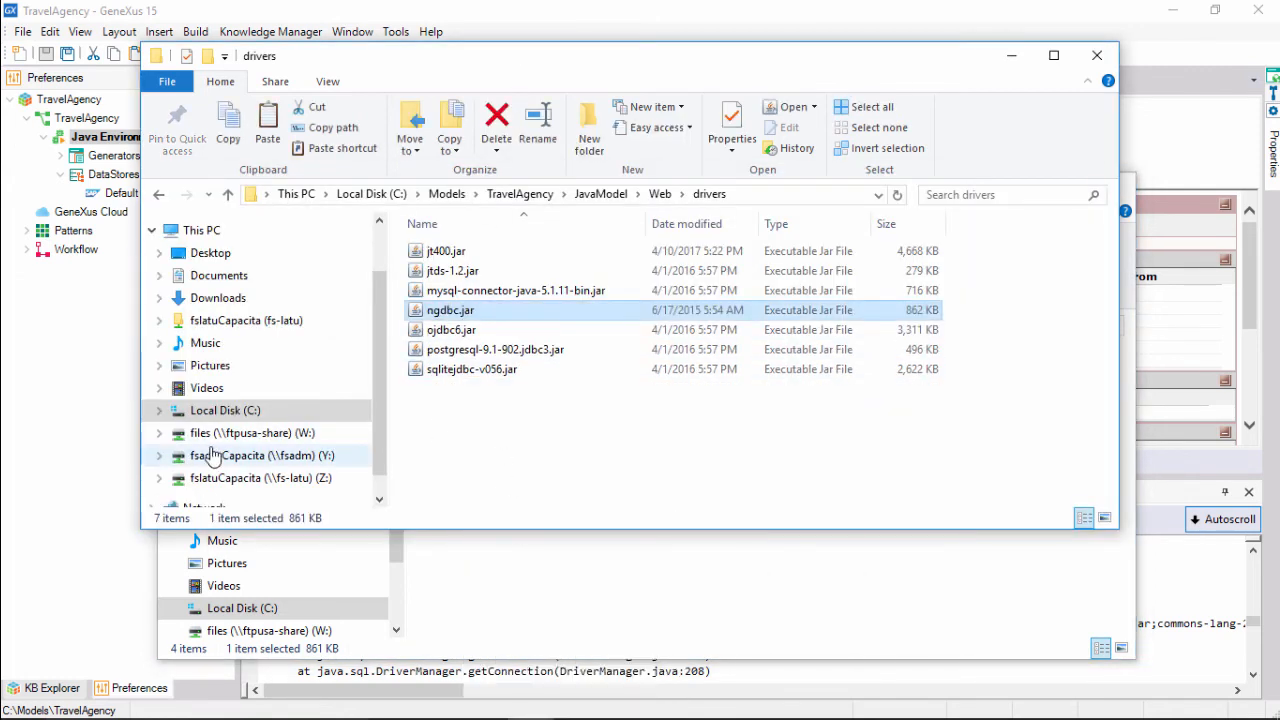
{"action": "left_click", "coordinate": [106, 449]}
{"action": "key", "text": "F5"}
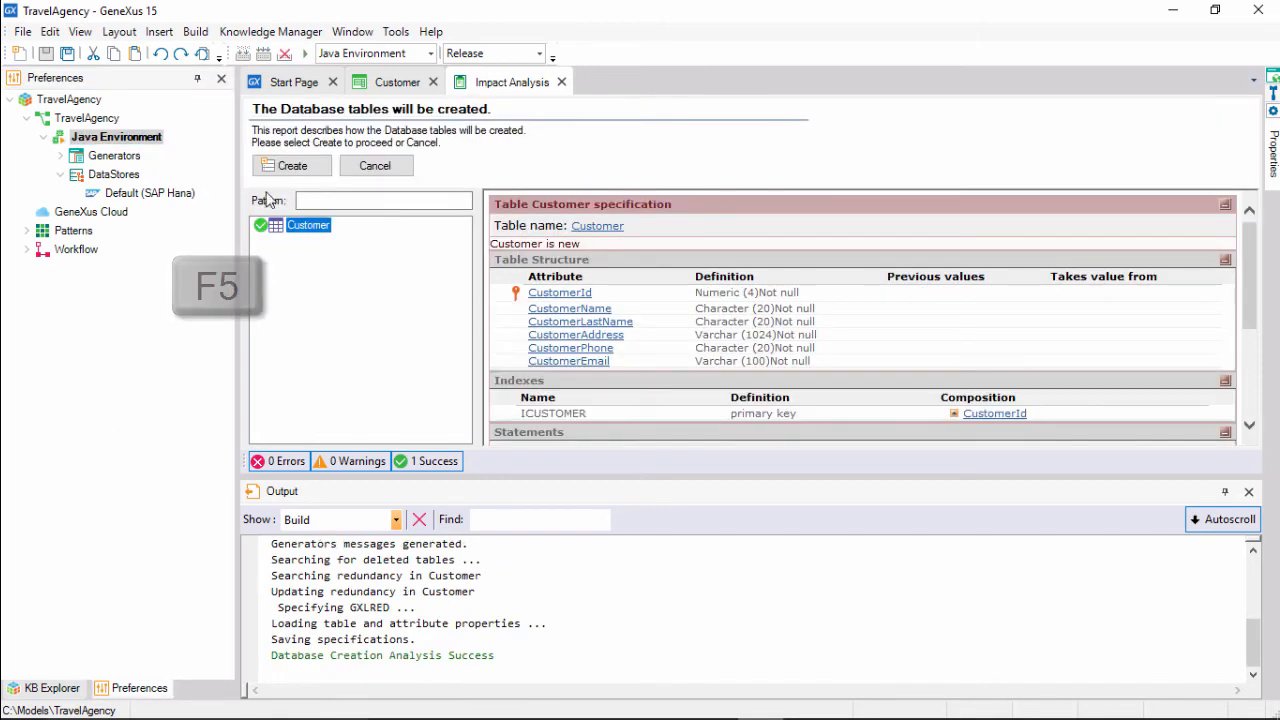
Run the reorganization to create the Customer table and review the build log.
{"action": "left_click", "coordinate": [285, 166]}
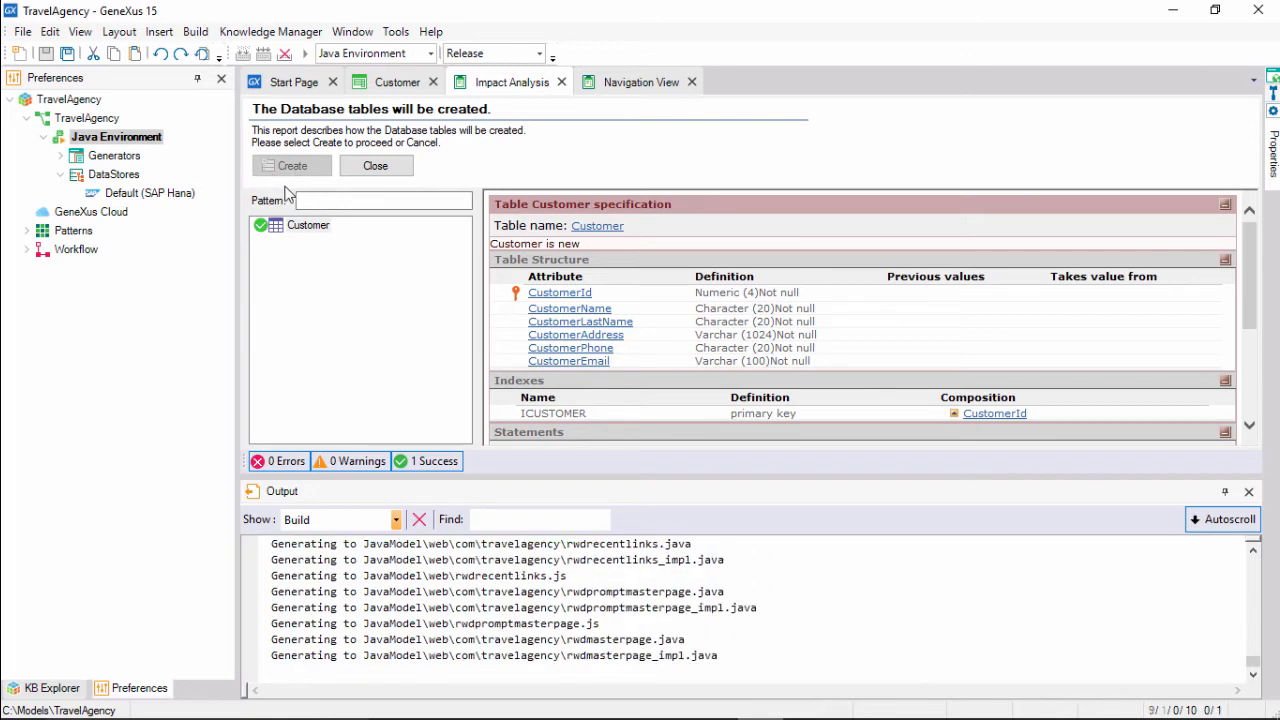
{"action": "left_click", "coordinate": [1204, 529]}
{"action": "scroll", "coordinate": [740, 600], "scroll_direction": "up", "scroll_amount": 15}
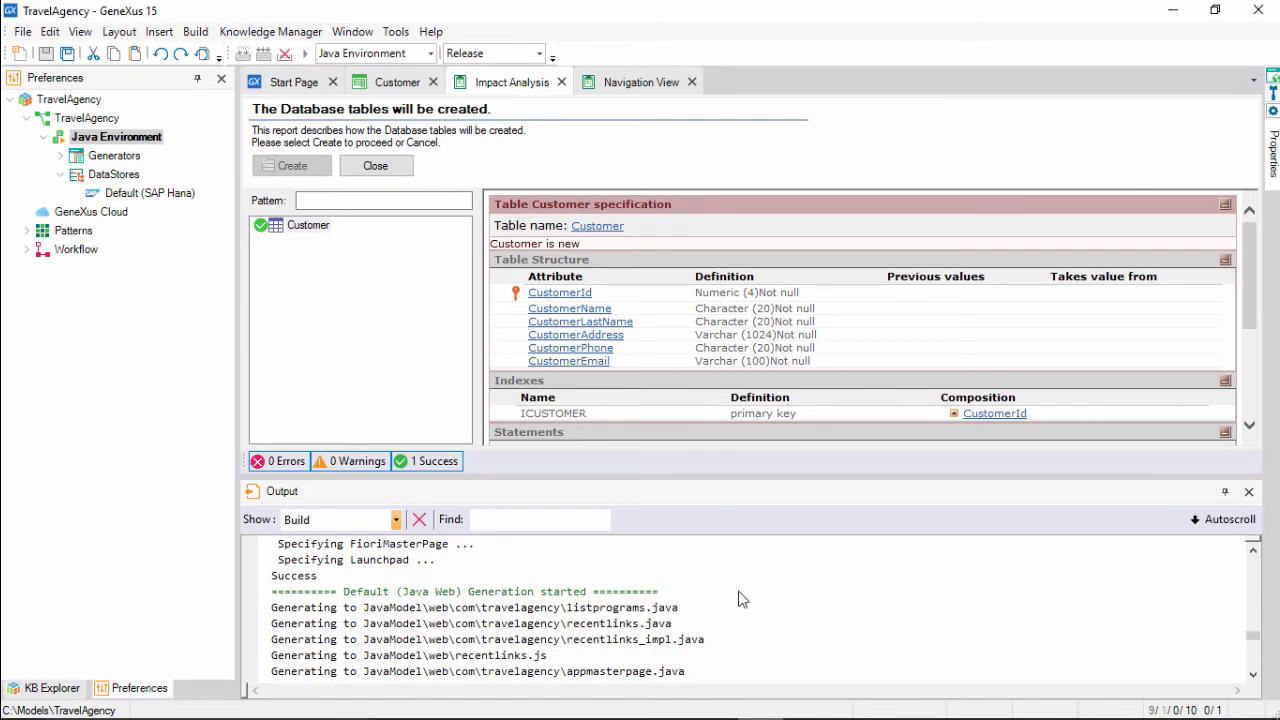
{"action": "scroll", "coordinate": [628, 620], "scroll_direction": "down", "scroll_amount": 1}
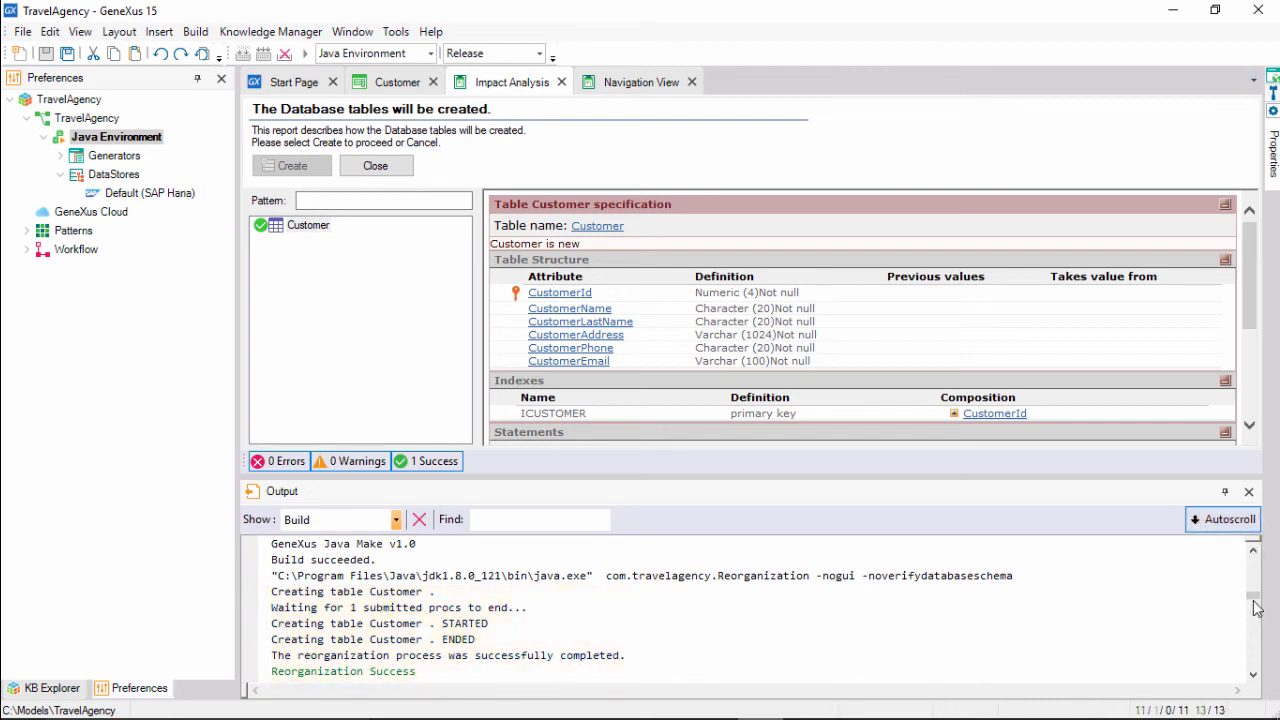
{"action": "left_click_drag", "start_coordinate": [1253, 597], "coordinate": [1250, 688]}
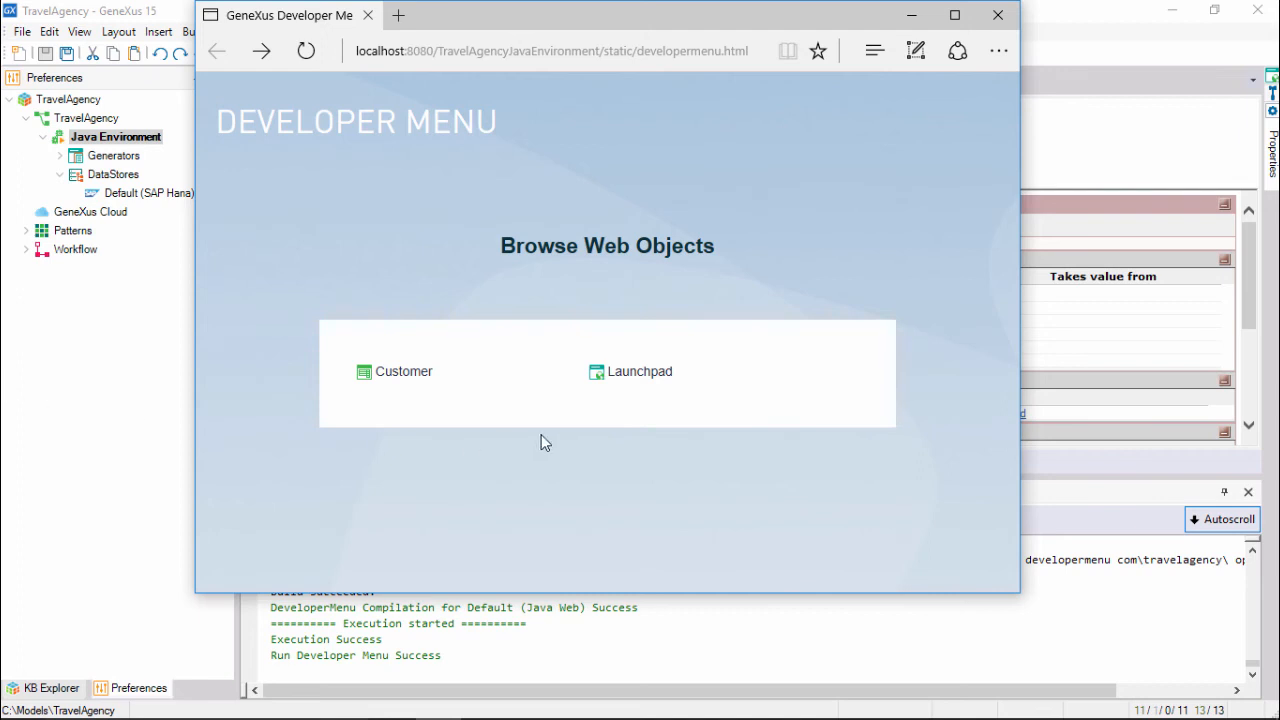
Check the Launchpad page, then open the Customer form in a new browser tab.
{"action": "left_click", "coordinate": [638, 376]}
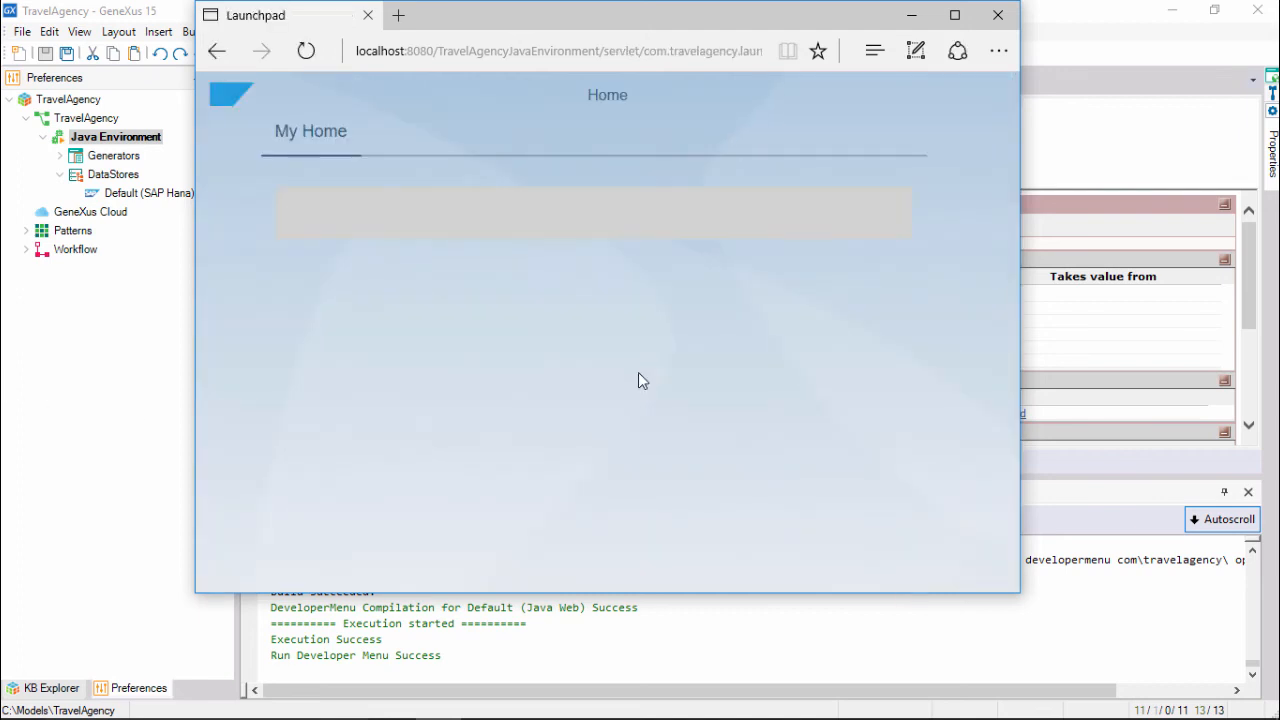
{"action": "left_click", "coordinate": [216, 51]}
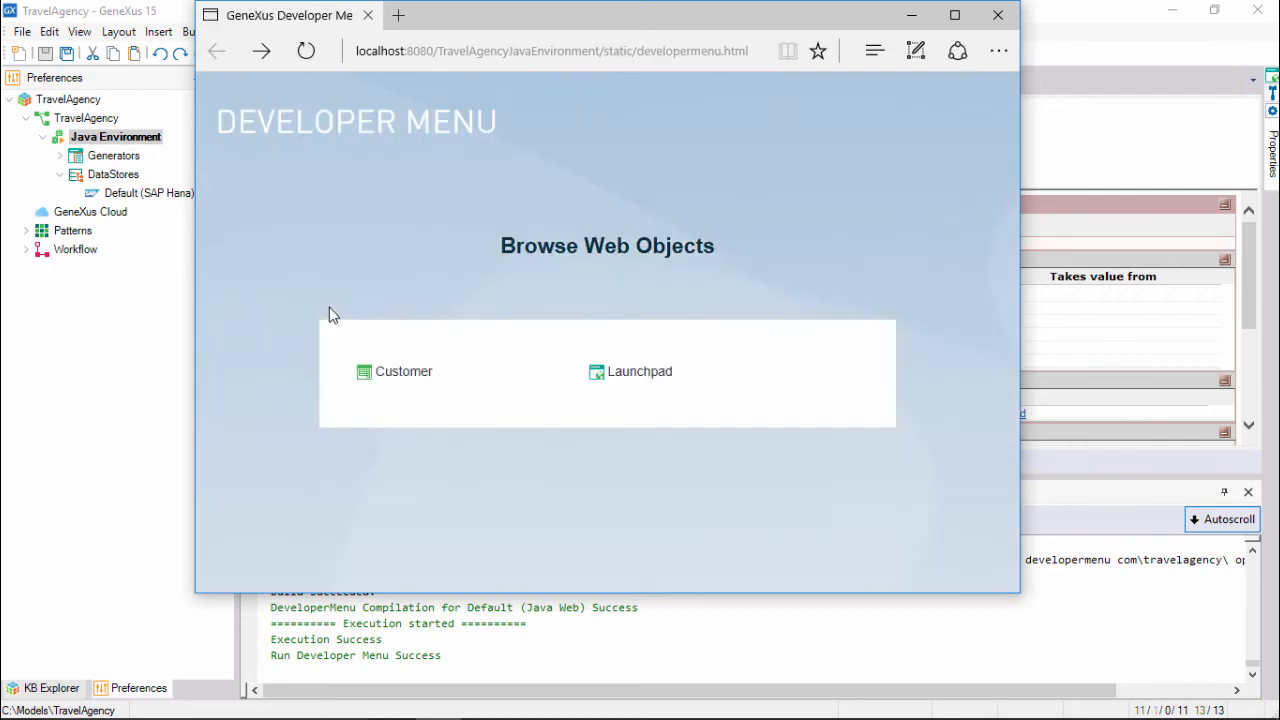
{"action": "right_click", "coordinate": [394, 385]}
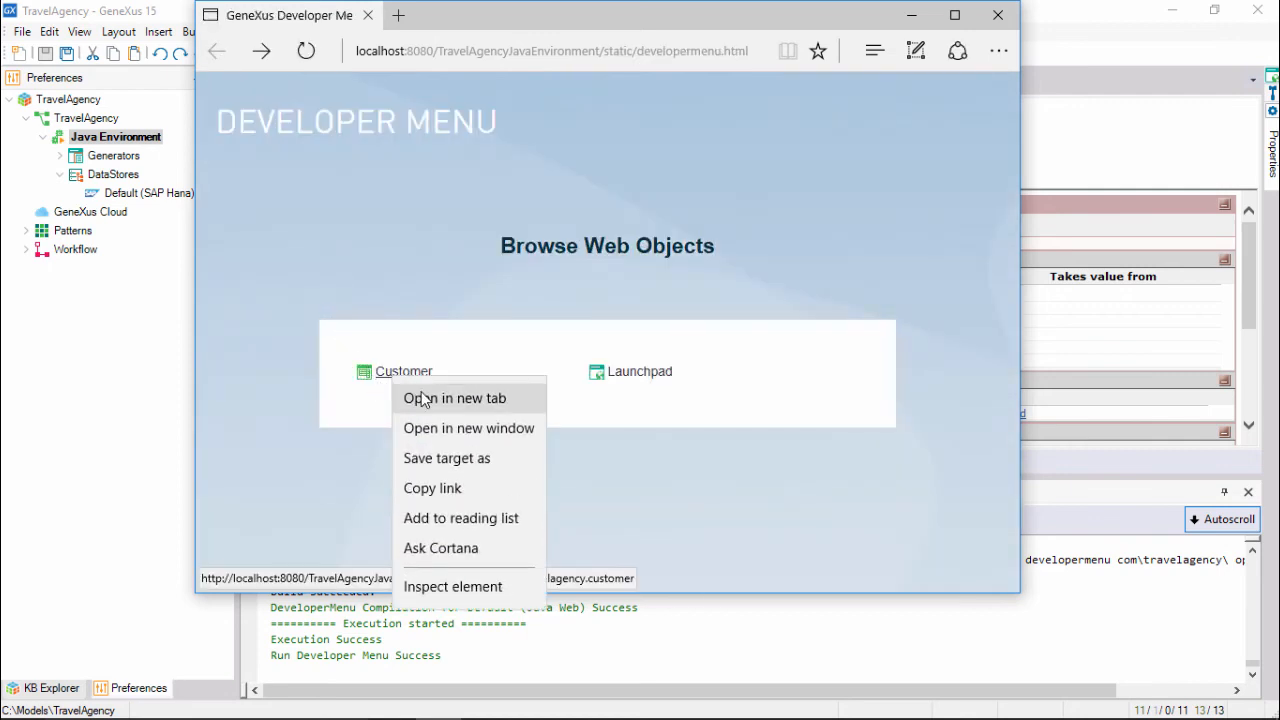
{"action": "left_click", "coordinate": [423, 398]}
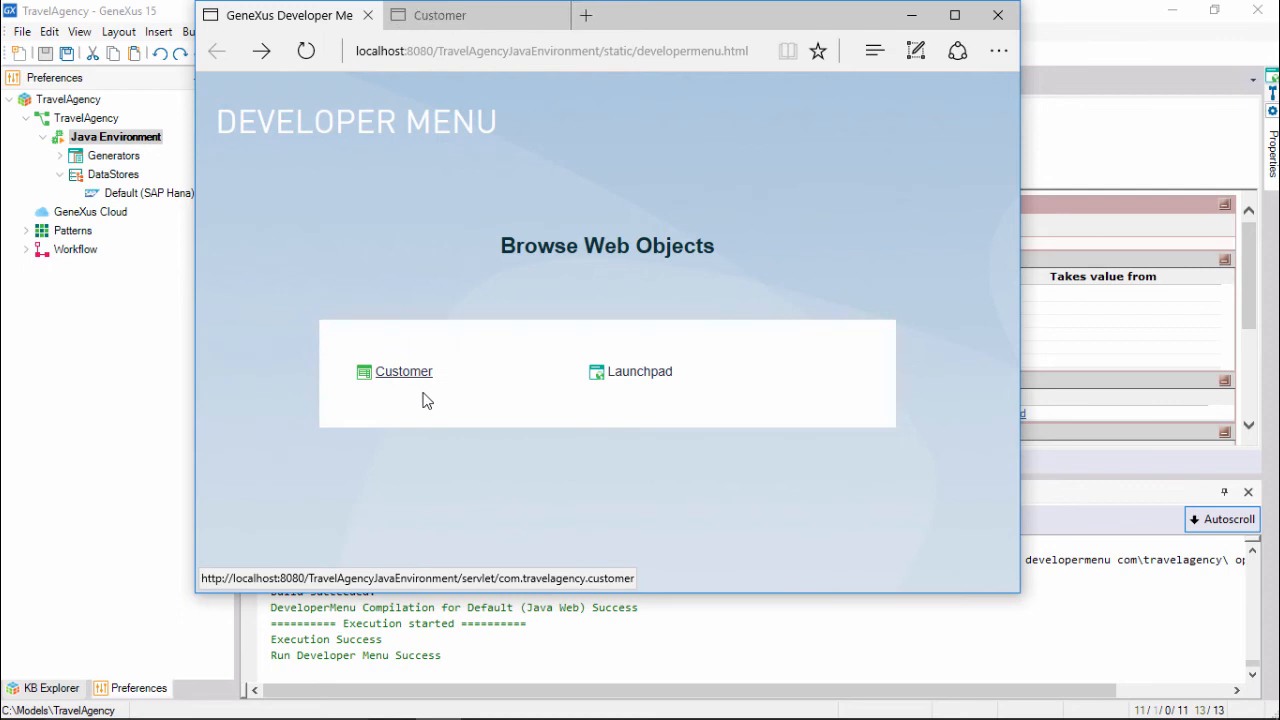
In the narrowed Customer form tab, enter the first customer's Id, first name and last name.
{"action": "left_click", "coordinate": [503, 25]}
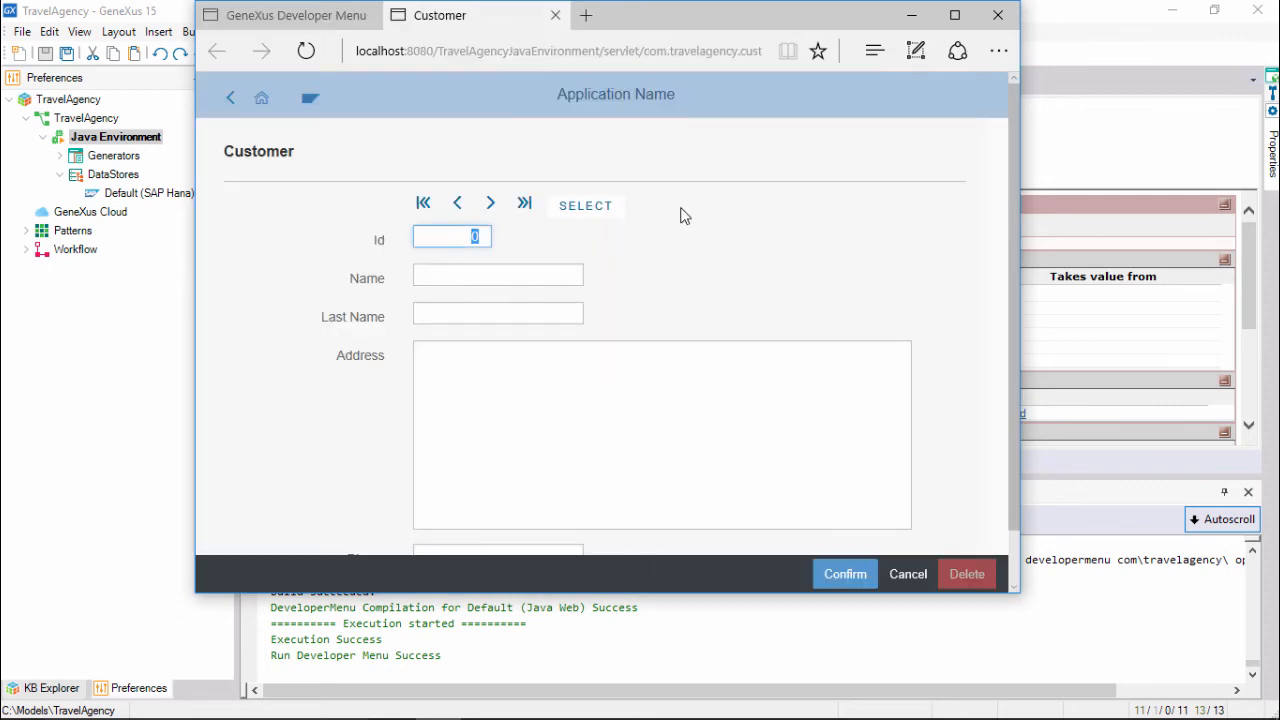
{"action": "left_click_drag", "start_coordinate": [1020, 260], "coordinate": [1017, 292]}
{"action": "type", "text": "1"}
{"action": "key", "text": "Tab"}
{"action": "type", "text": "John"}
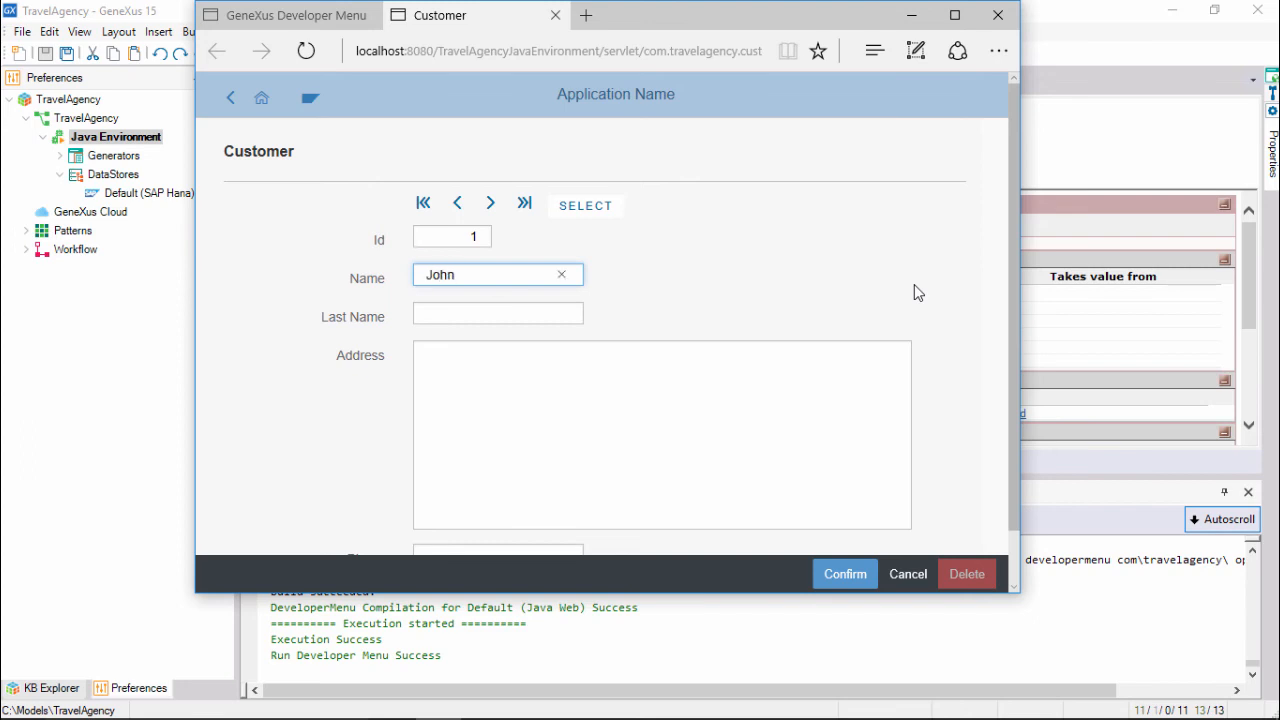
{"action": "key", "text": "Tab"}
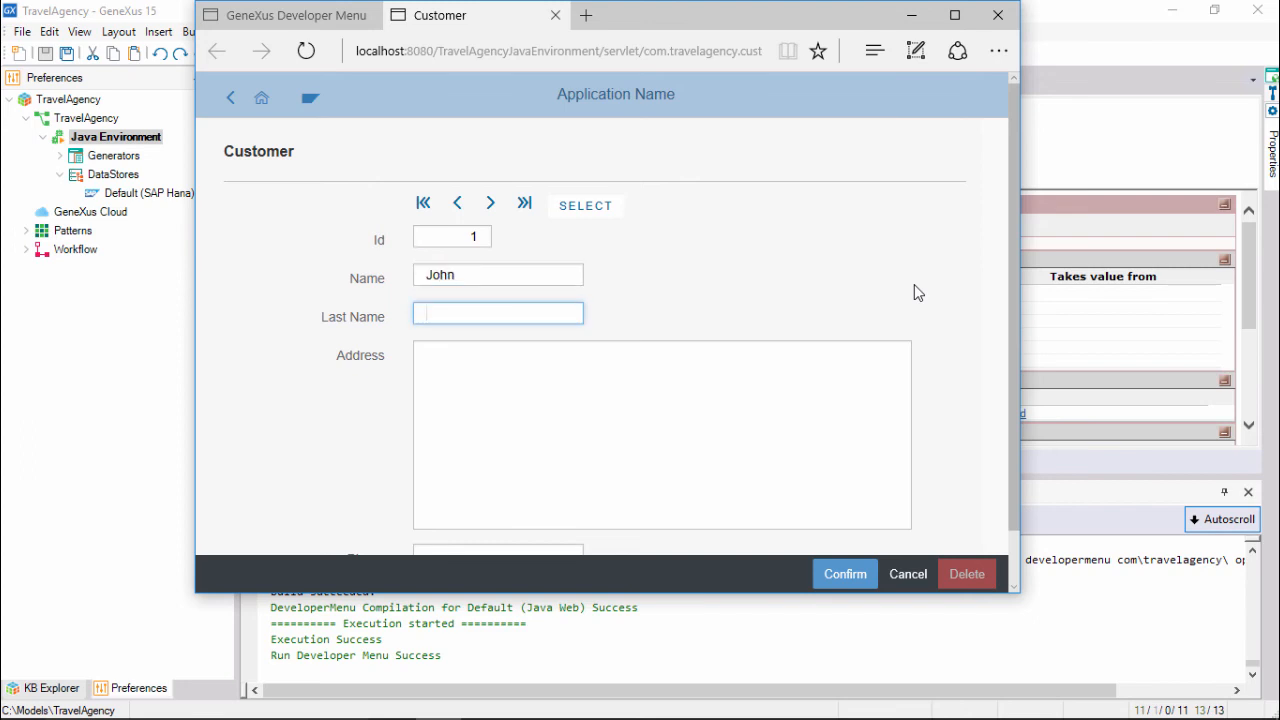
{"action": "type", "text": "Smith"}
{"action": "key", "text": "Tab"}
Fill in the customer's address, phone and e-mail, then confirm the record.
{"action": "type", "text": "5"}
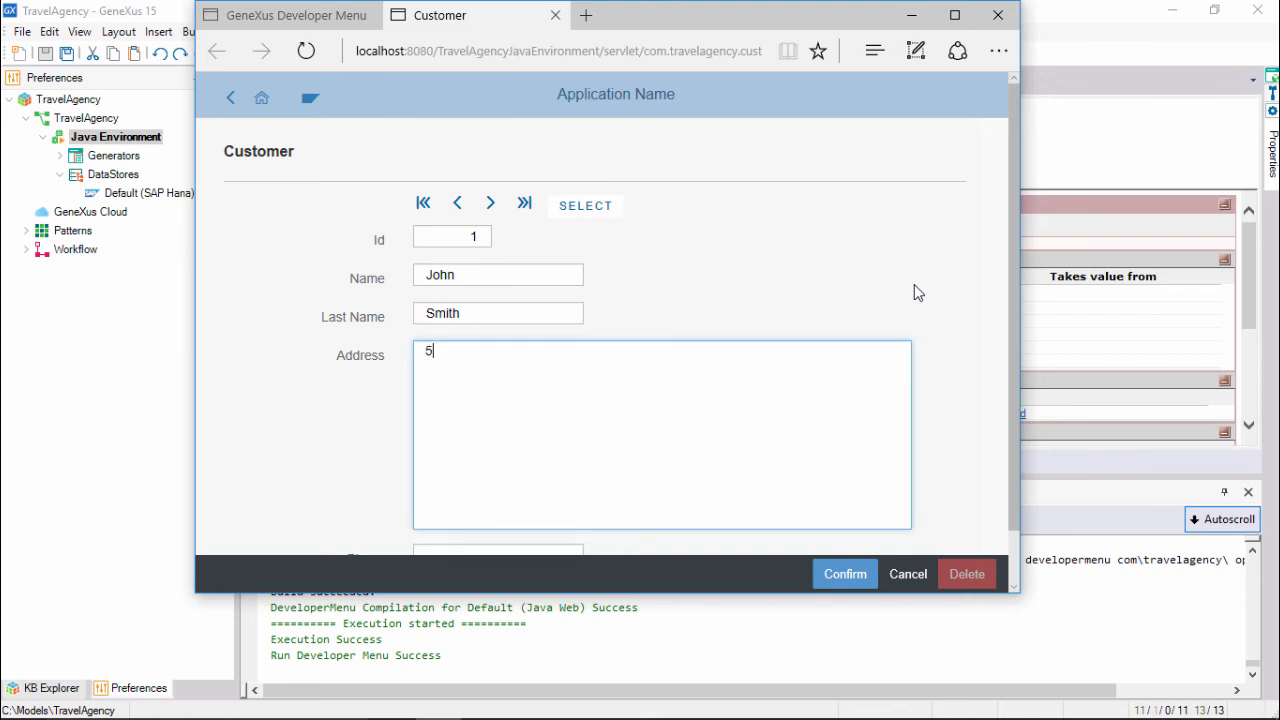
{"action": "type", "text": "th. Avenue 1111"}
{"action": "key", "text": "Tab"}
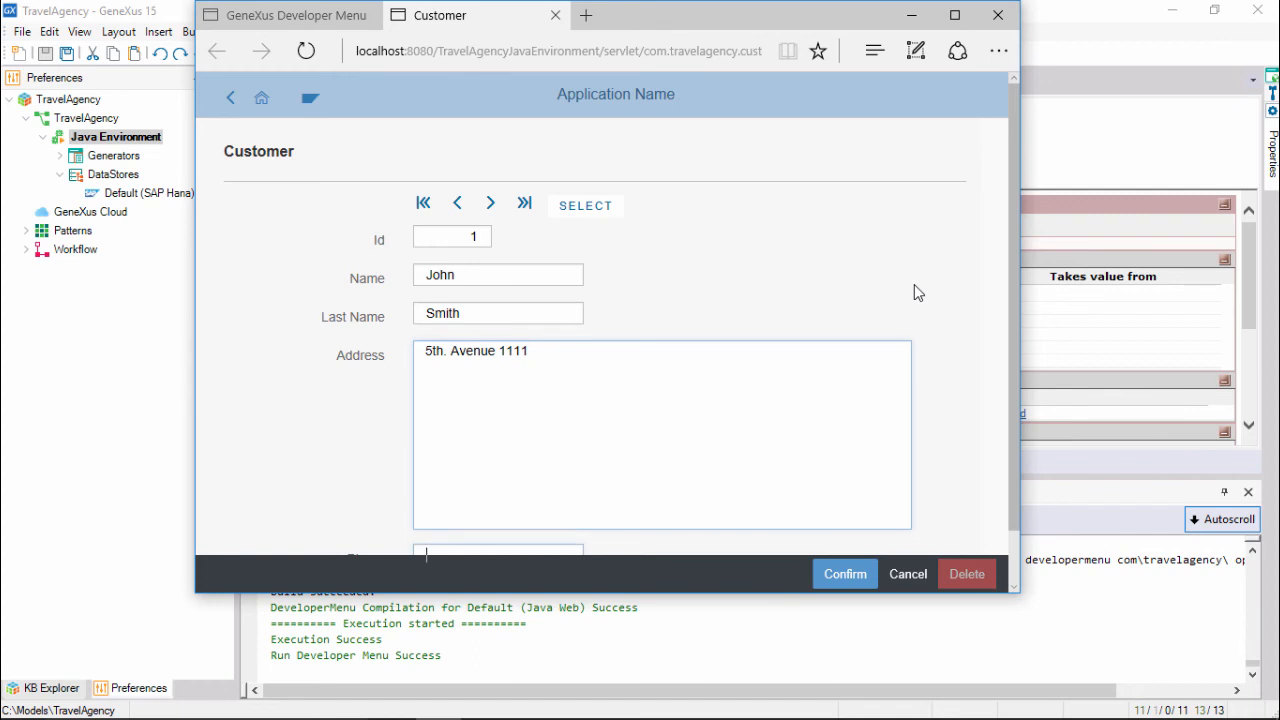
{"action": "type", "text": "1111"}
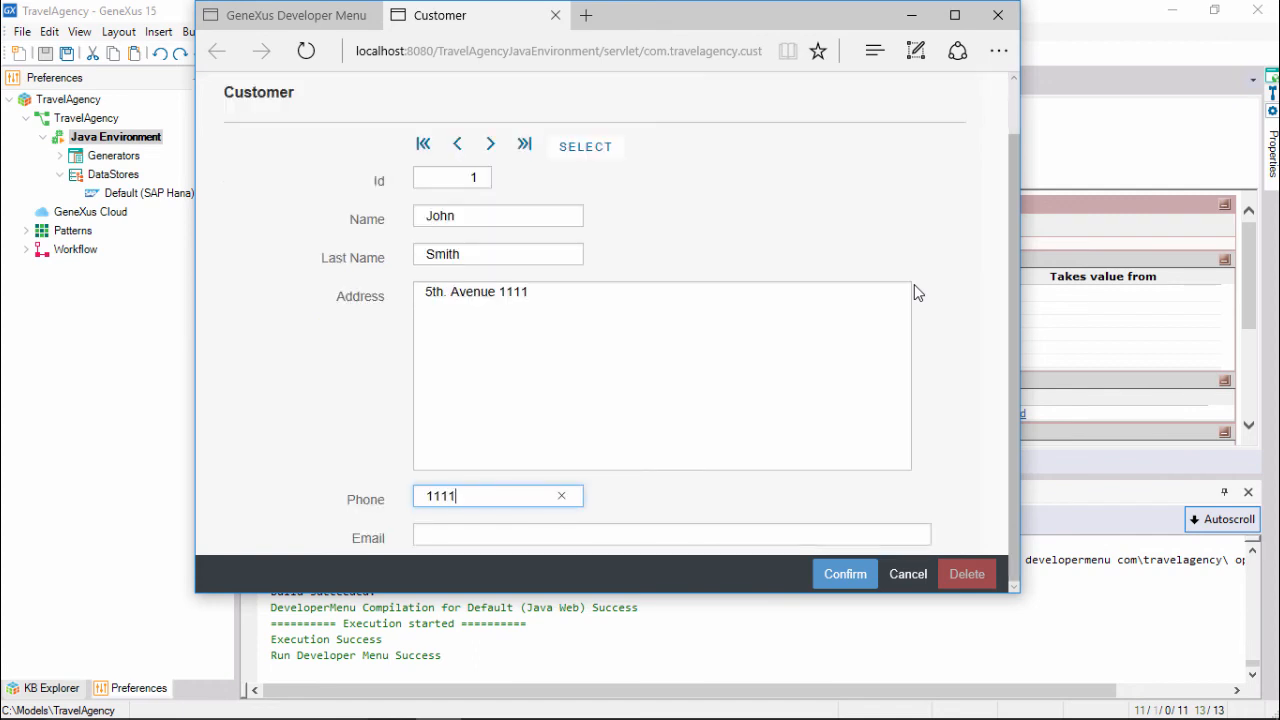
{"action": "key", "text": "Tab"}
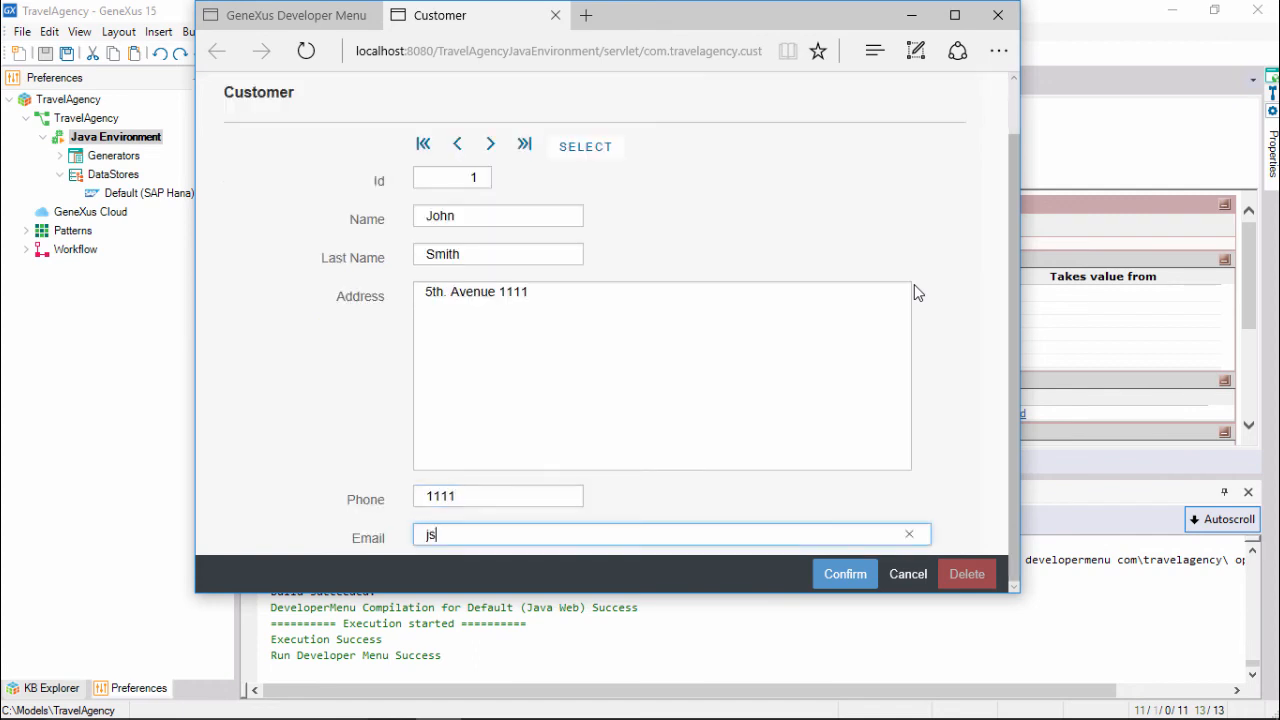
{"action": "left_click", "coordinate": [840, 580]}
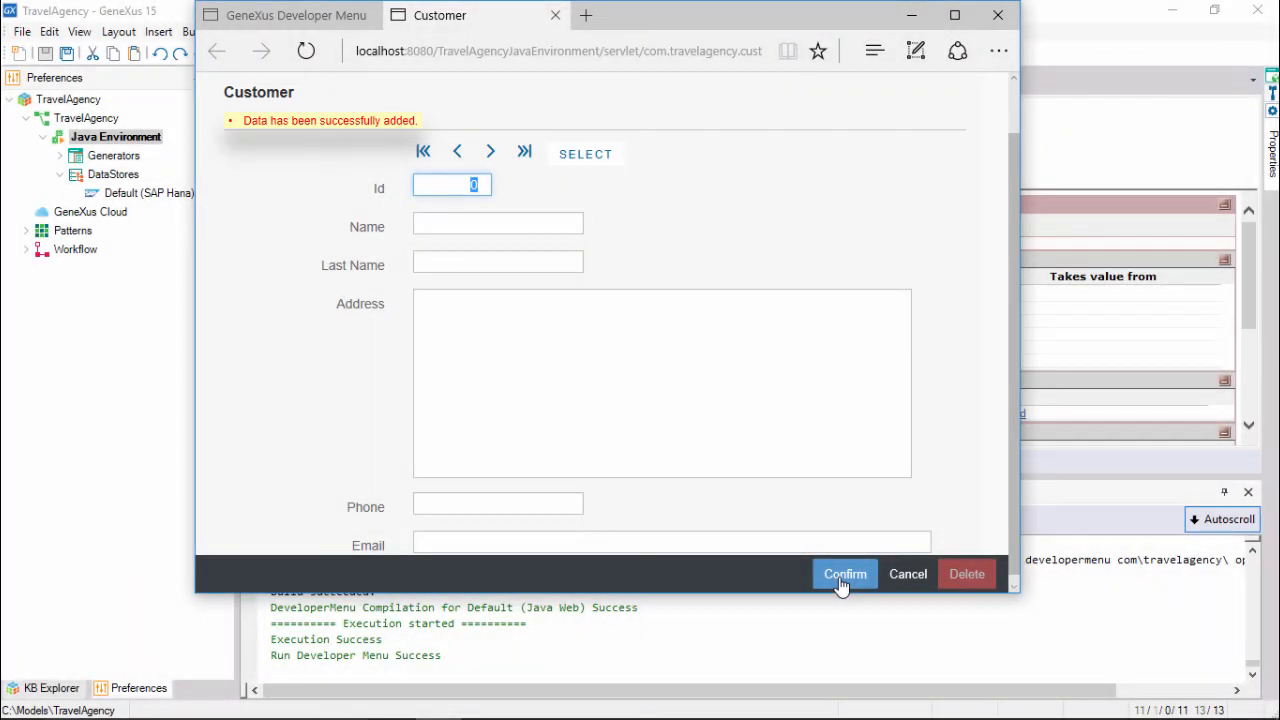
Enter the second customer's Id, first name and last name in the blank form.
{"action": "type", "text": "2"}
{"action": "key", "text": "Tab"}
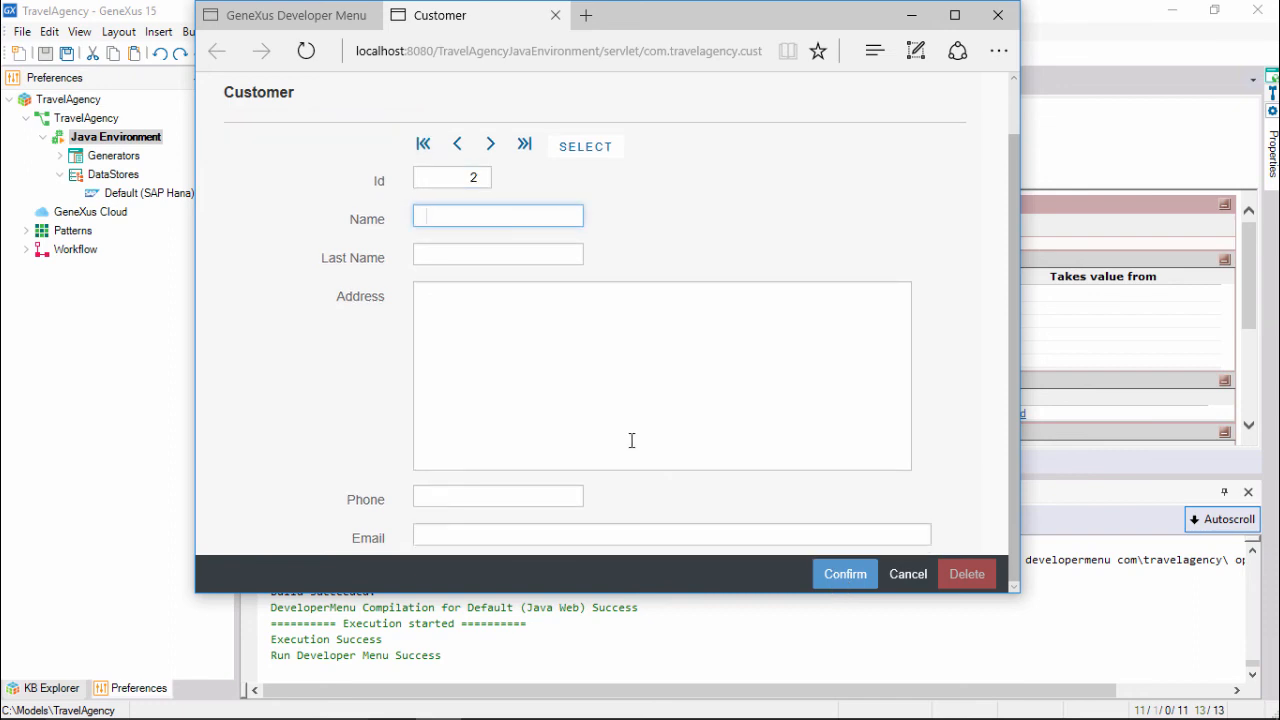
{"action": "key", "text": "Tab"}
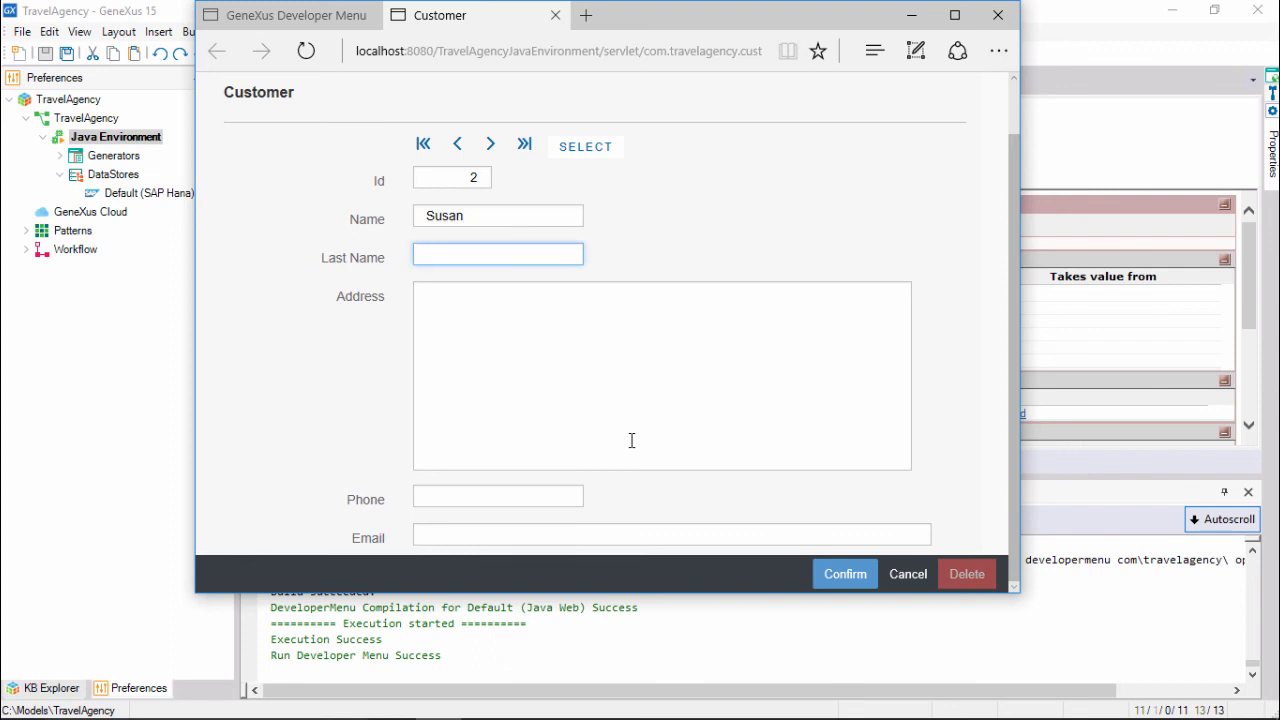
{"action": "key", "text": "Tab"}
Add the second customer's address, phone and corrected e-mail, confirm, then re-enter the first customer's Id.
{"action": "type", "text": "7th."}
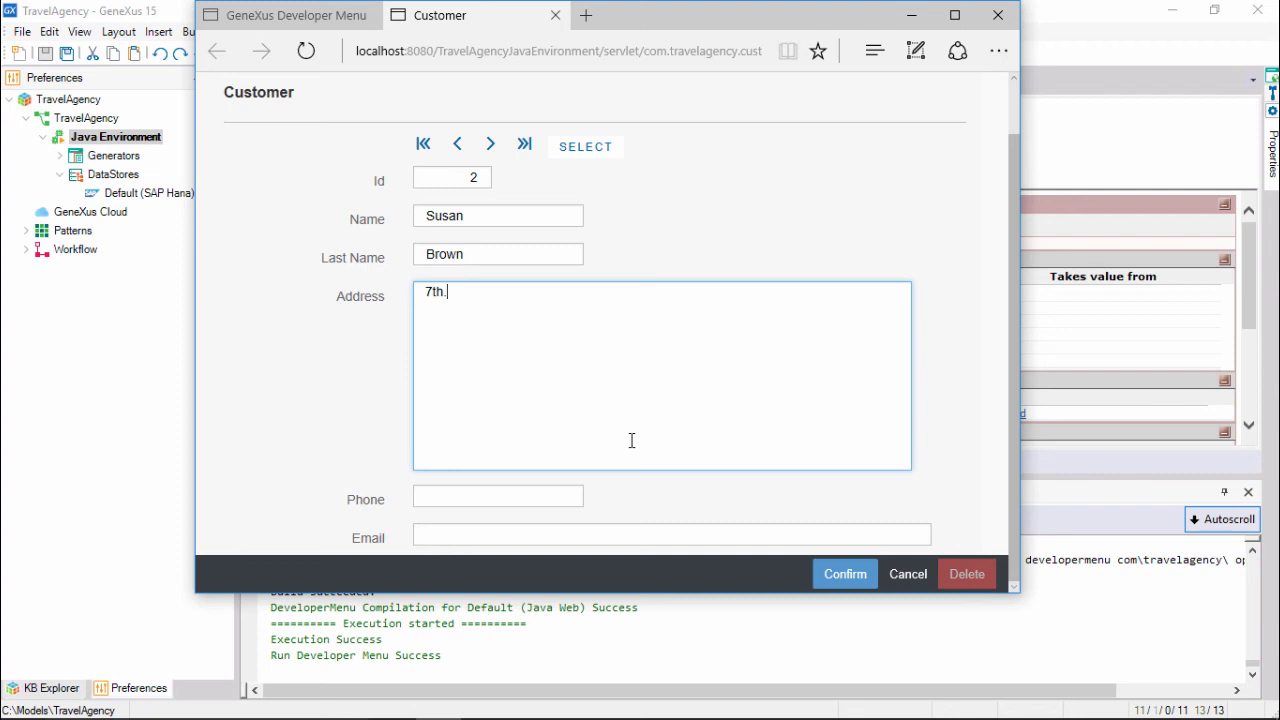
{"action": "type", "text": "Avenue 2222"}
{"action": "key", "text": "Tab"}
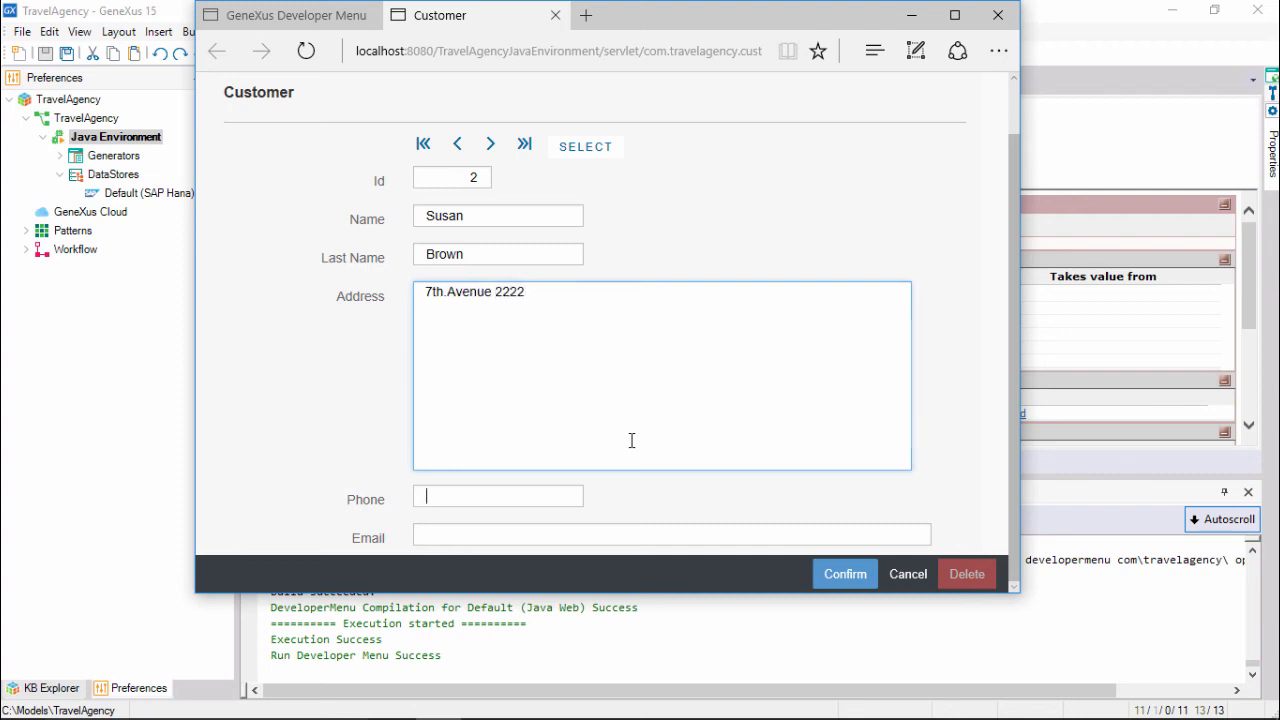
{"action": "type", "text": "2222"}
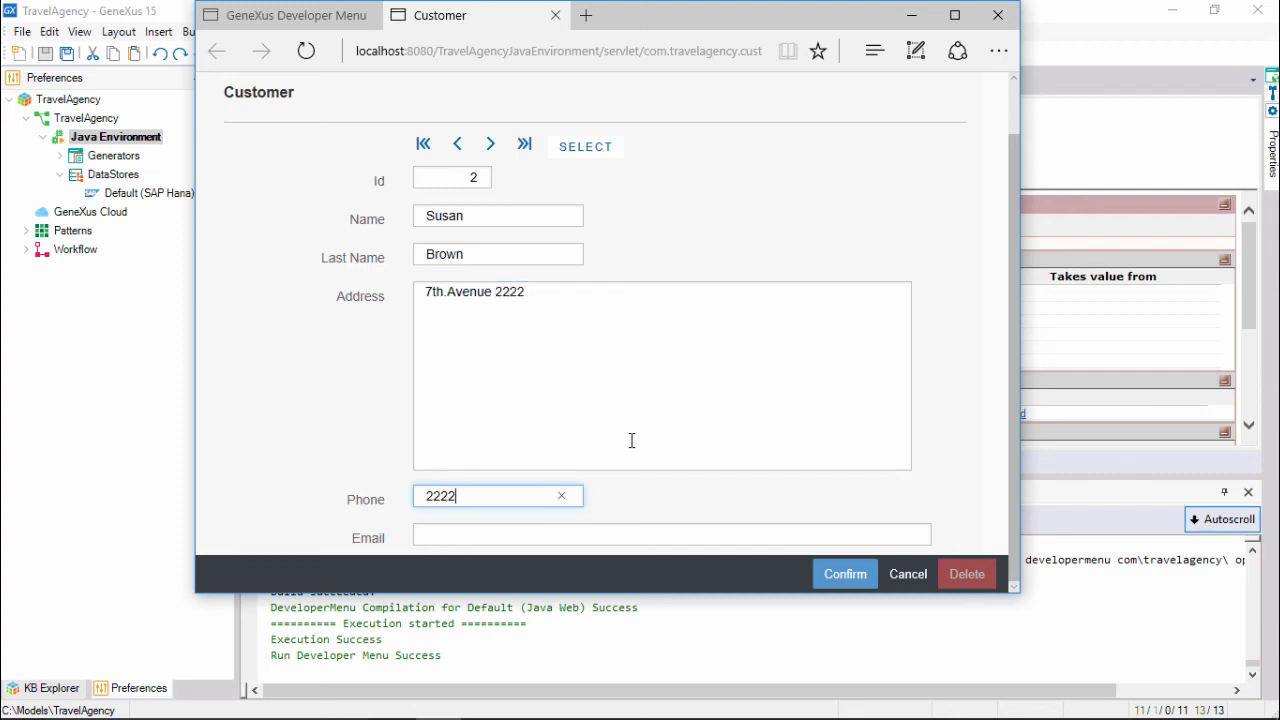
{"action": "key", "text": "Tab"}
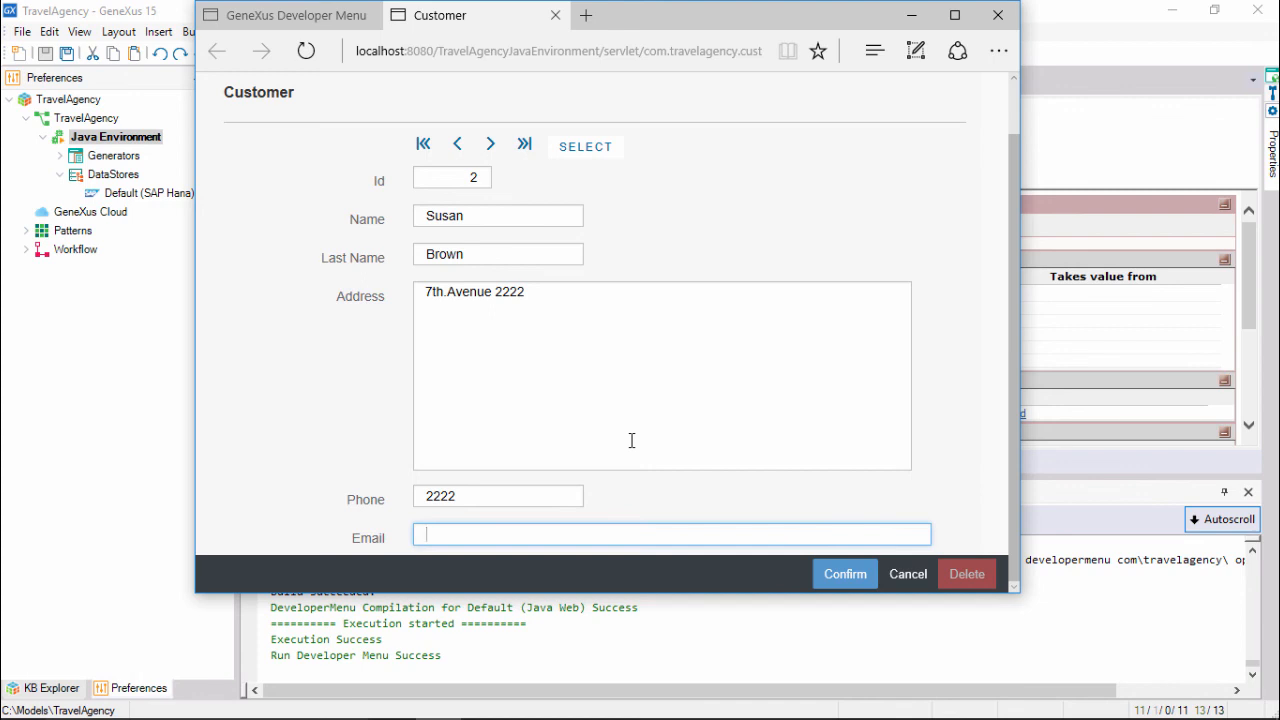
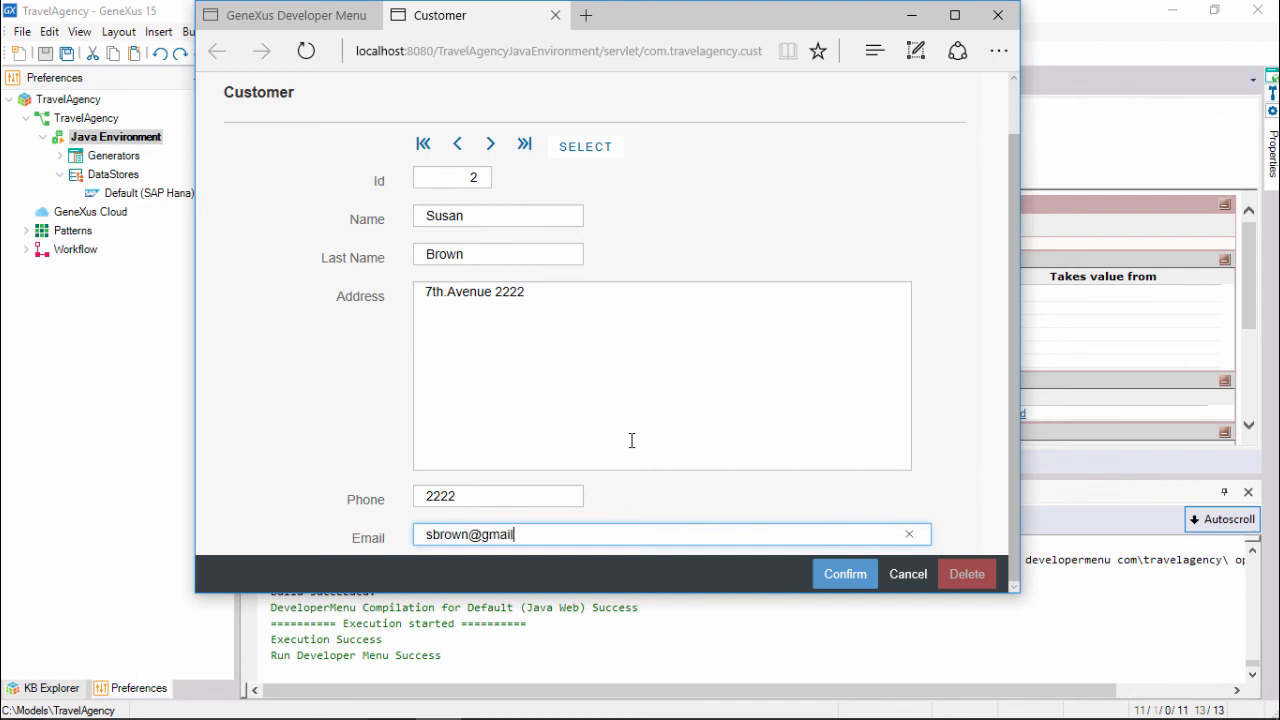
{"action": "left_click", "coordinate": [831, 582]}
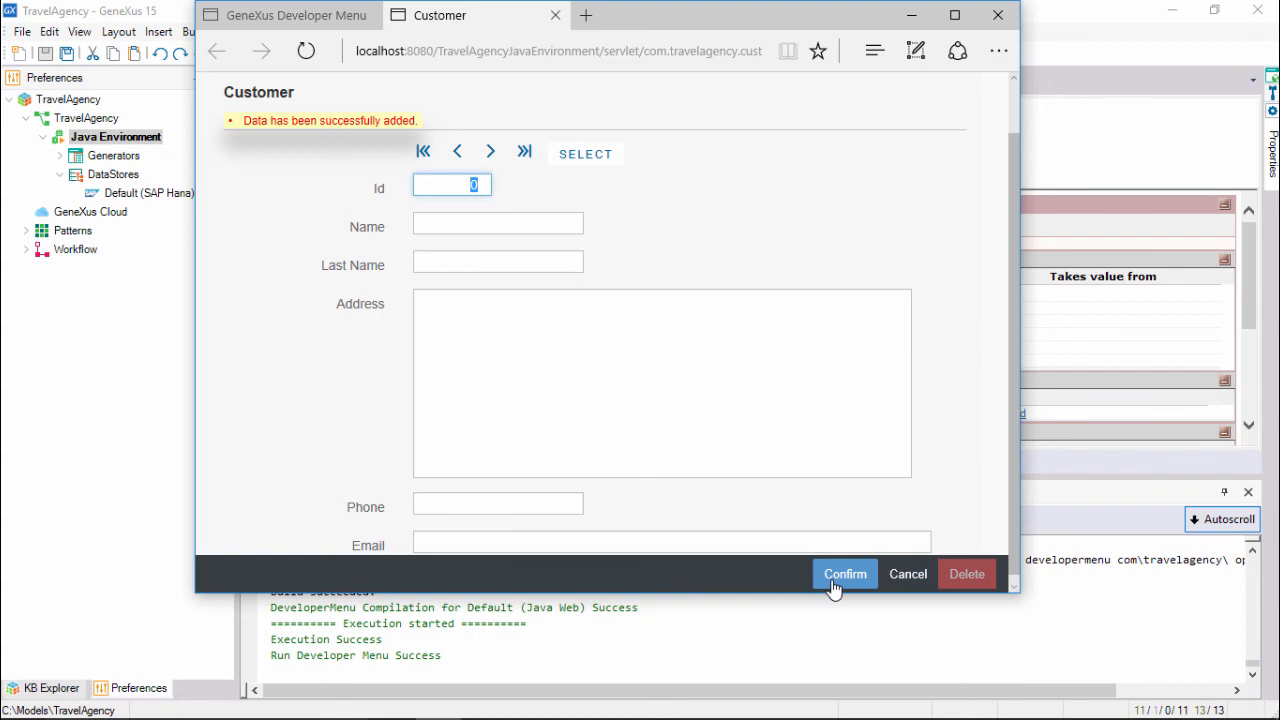
{"action": "type", "text": "1"}
Load the first customer's stored record and edit its phone number.
{"action": "key", "text": "Tab"}
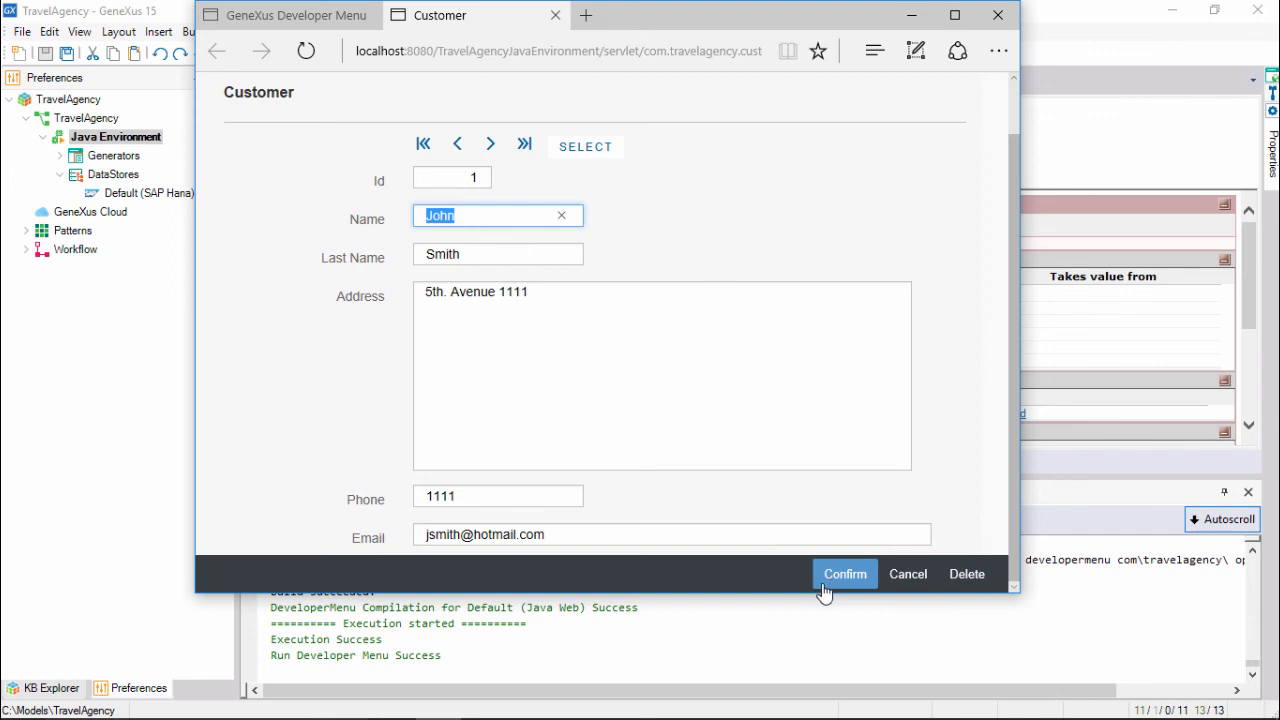
{"action": "left_click", "coordinate": [526, 494]}
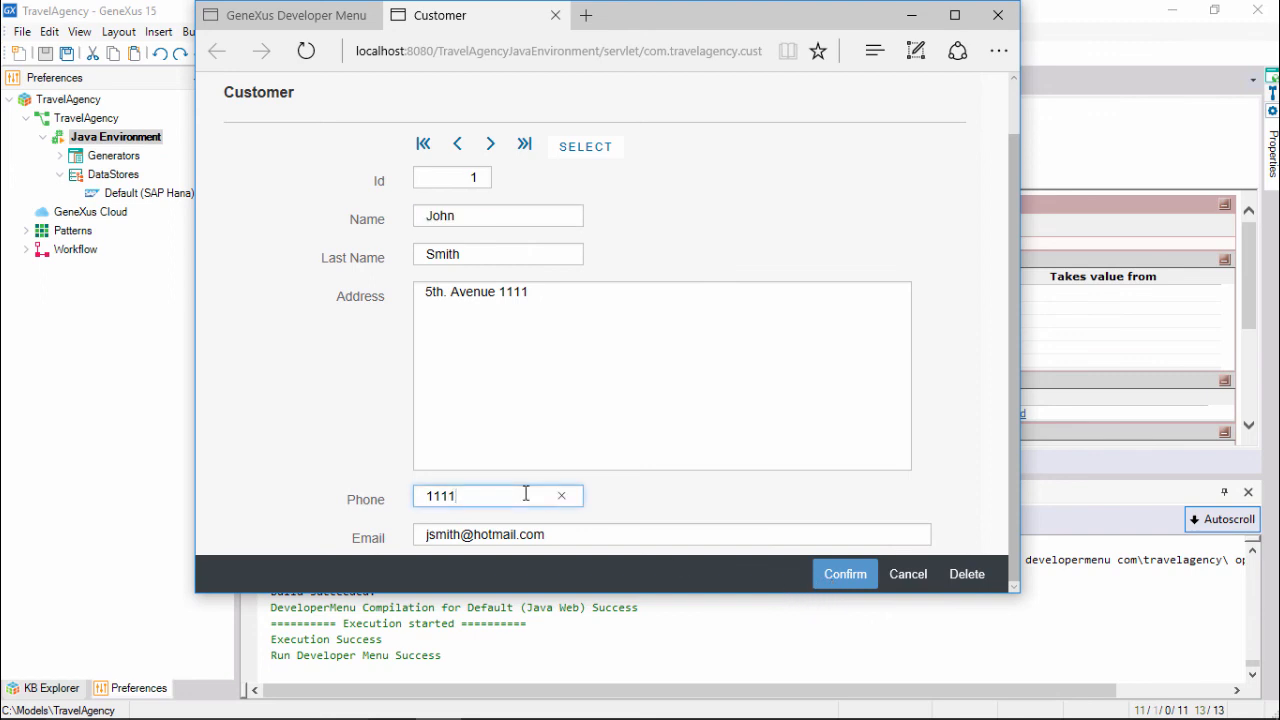
{"action": "type", "text": "22"}
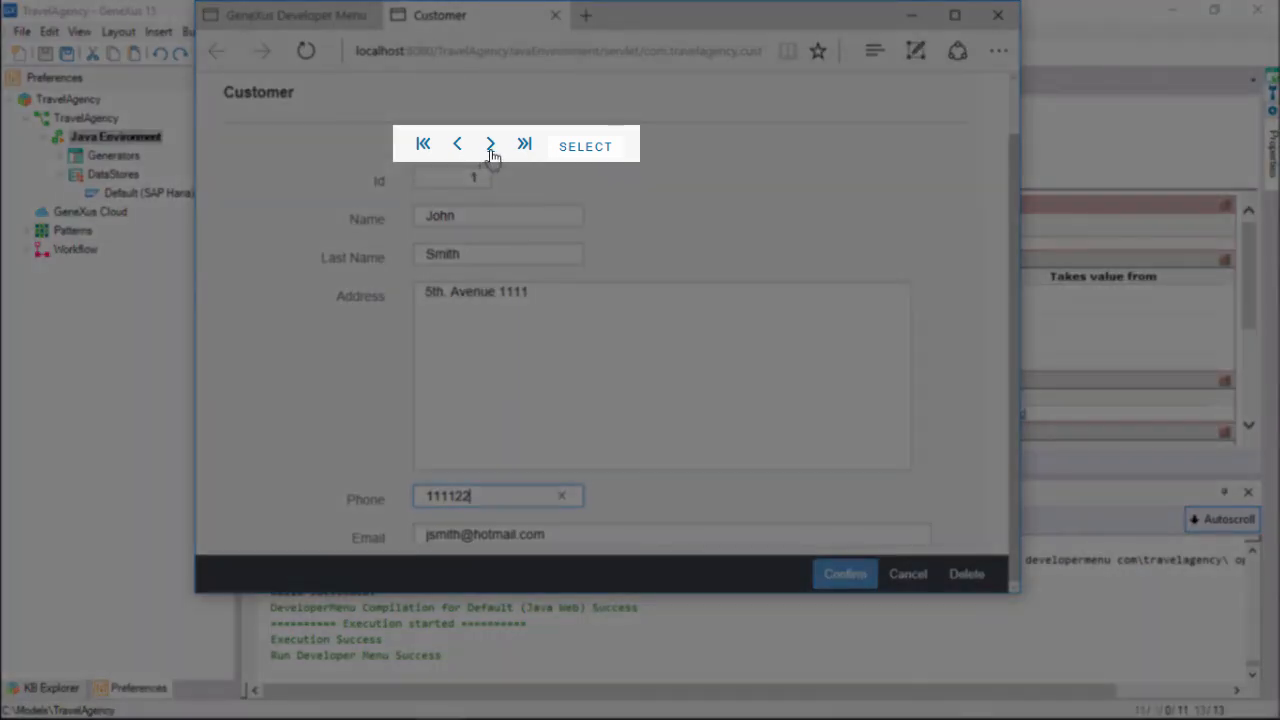
Browse records with the next, previous, first and last buttons, then open the selection list.
{"action": "left_click", "coordinate": [491, 148]}
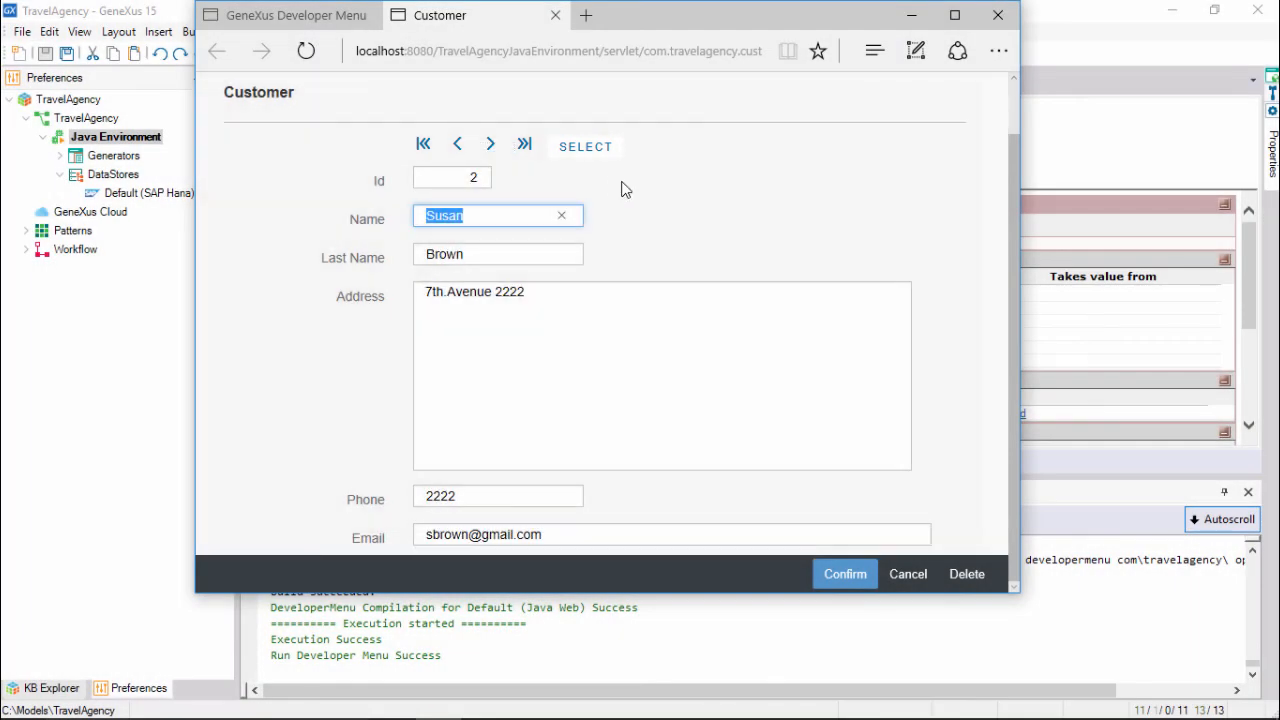
{"action": "left_click", "coordinate": [458, 148]}
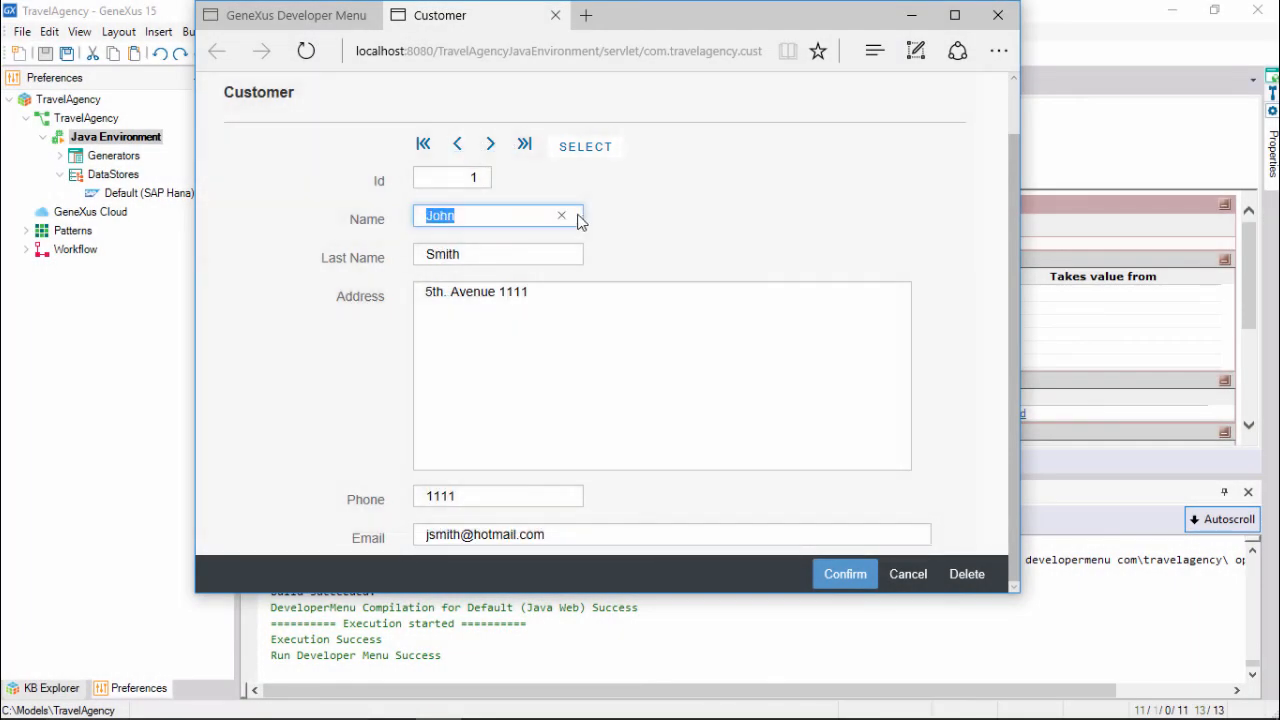
{"action": "left_click", "coordinate": [422, 147]}
{"action": "left_click", "coordinate": [524, 146]}
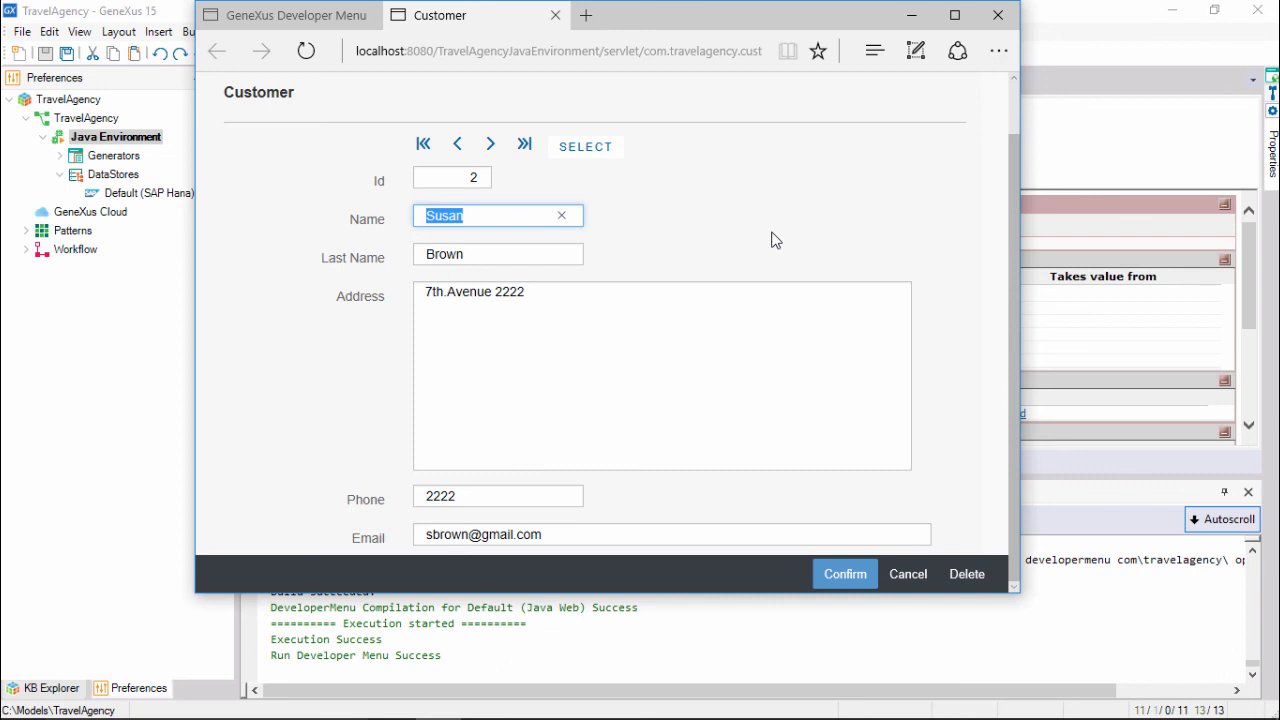
{"action": "left_click", "coordinate": [596, 150]}
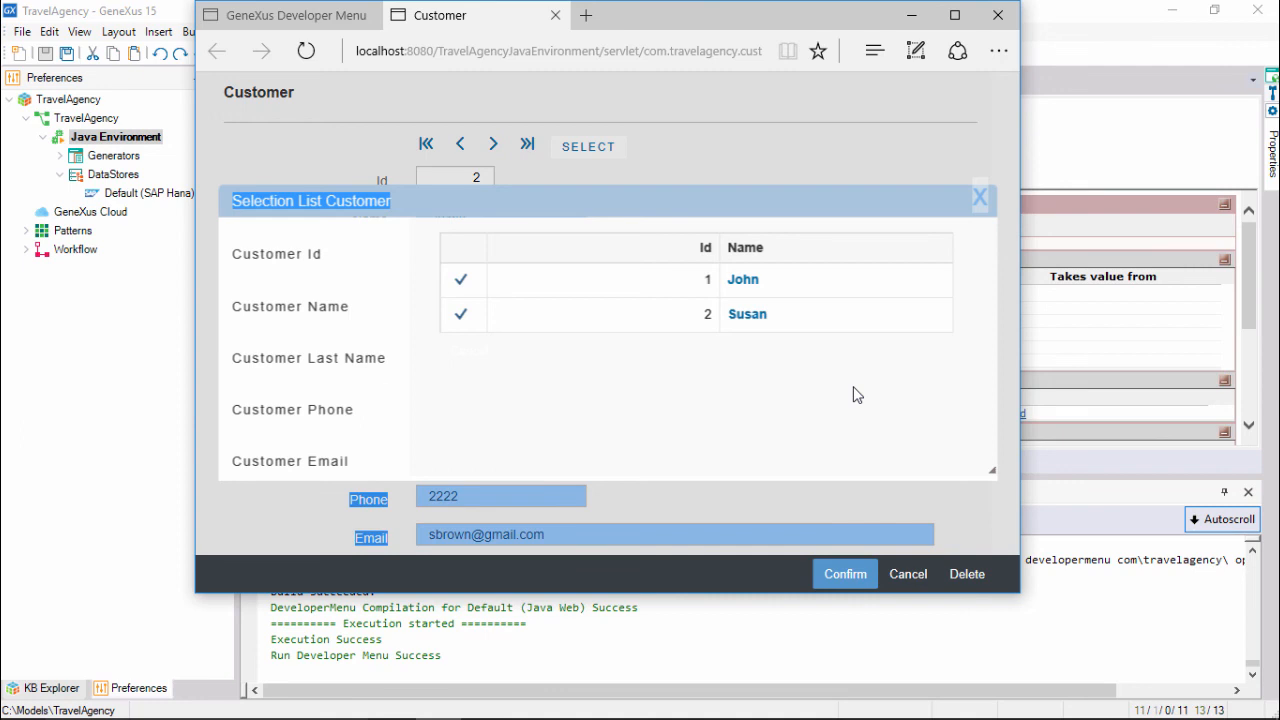
Open the Gx0010 selection panel object from the KB Explorer in GeneXus.
{"action": "left_click", "coordinate": [39, 333]}
{"action": "left_click", "coordinate": [55, 688]}
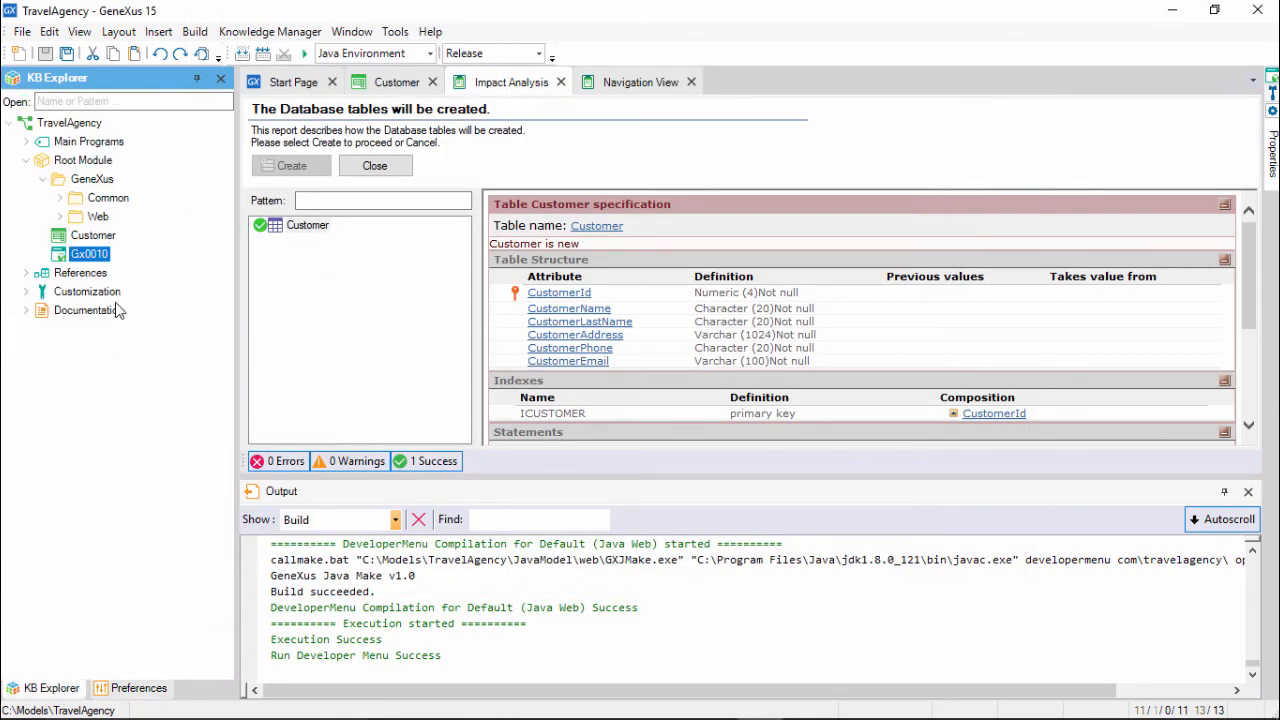
{"action": "double_click", "coordinate": [88, 252]}
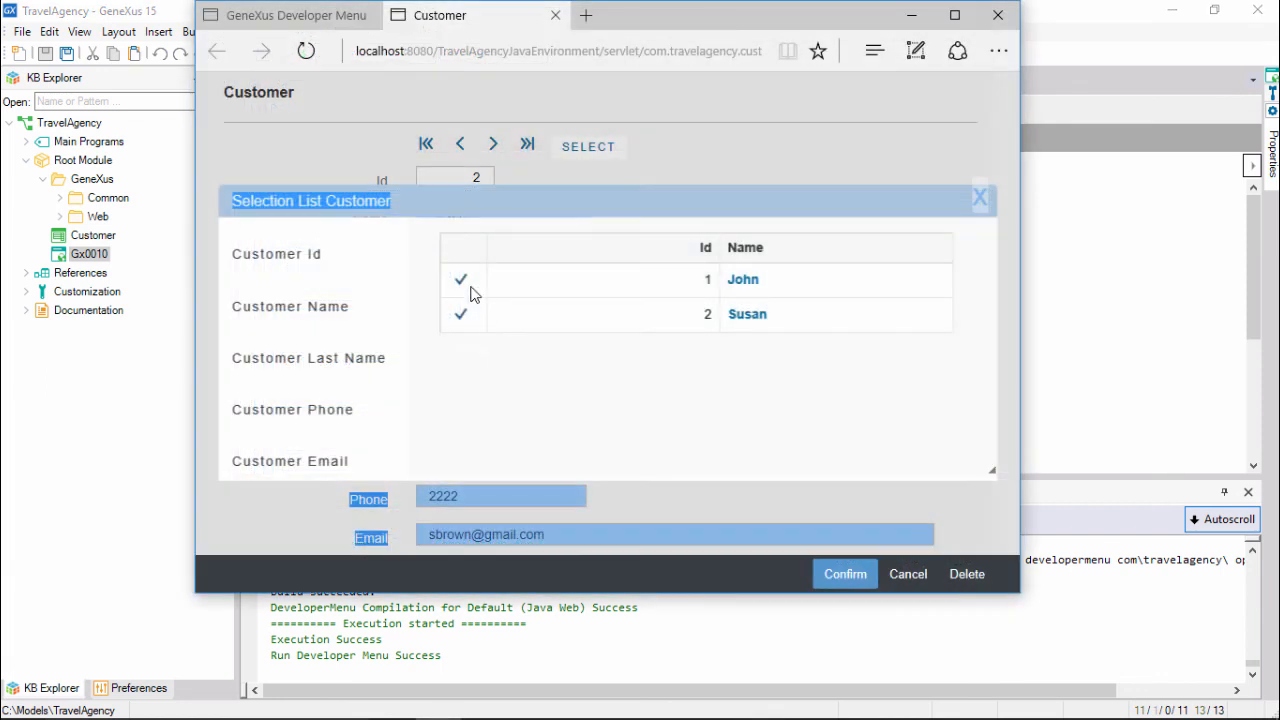
Pick the first customer from the browser list, then narrow and widen the window to watch the form reflow.
{"action": "left_click", "coordinate": [459, 283]}
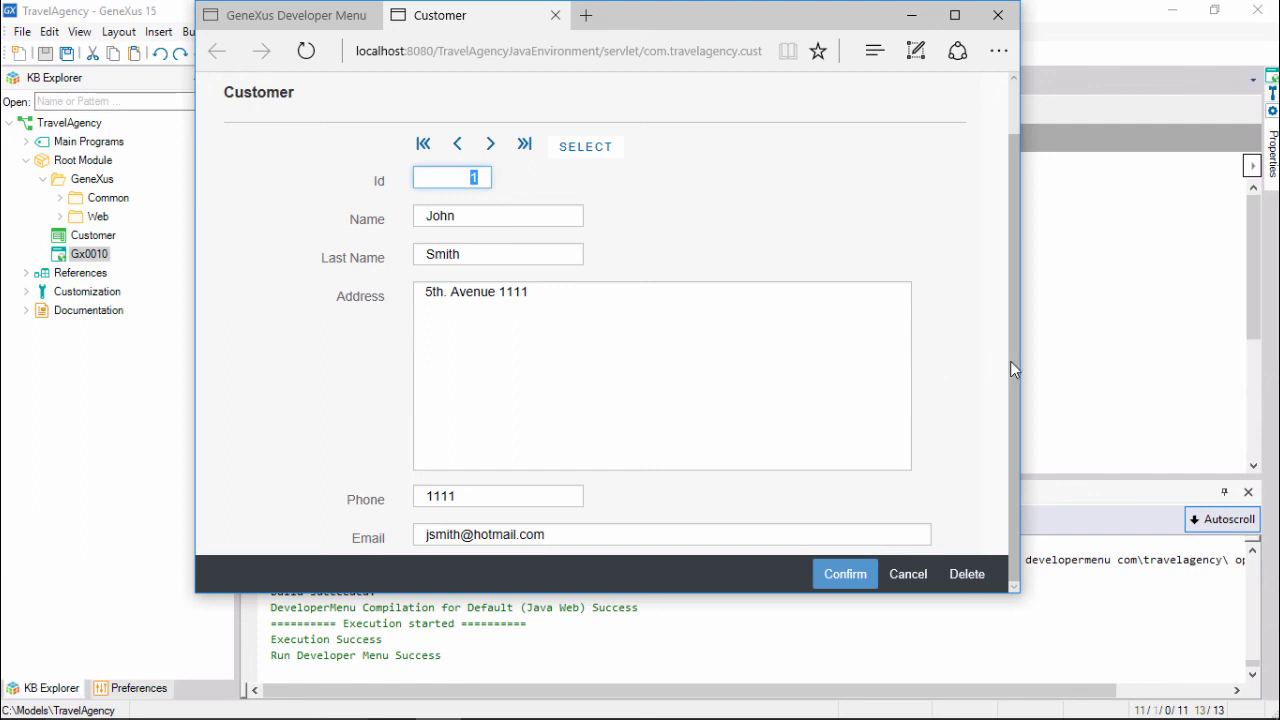
{"action": "left_click_drag", "start_coordinate": [1019, 361], "coordinate": [720, 343]}
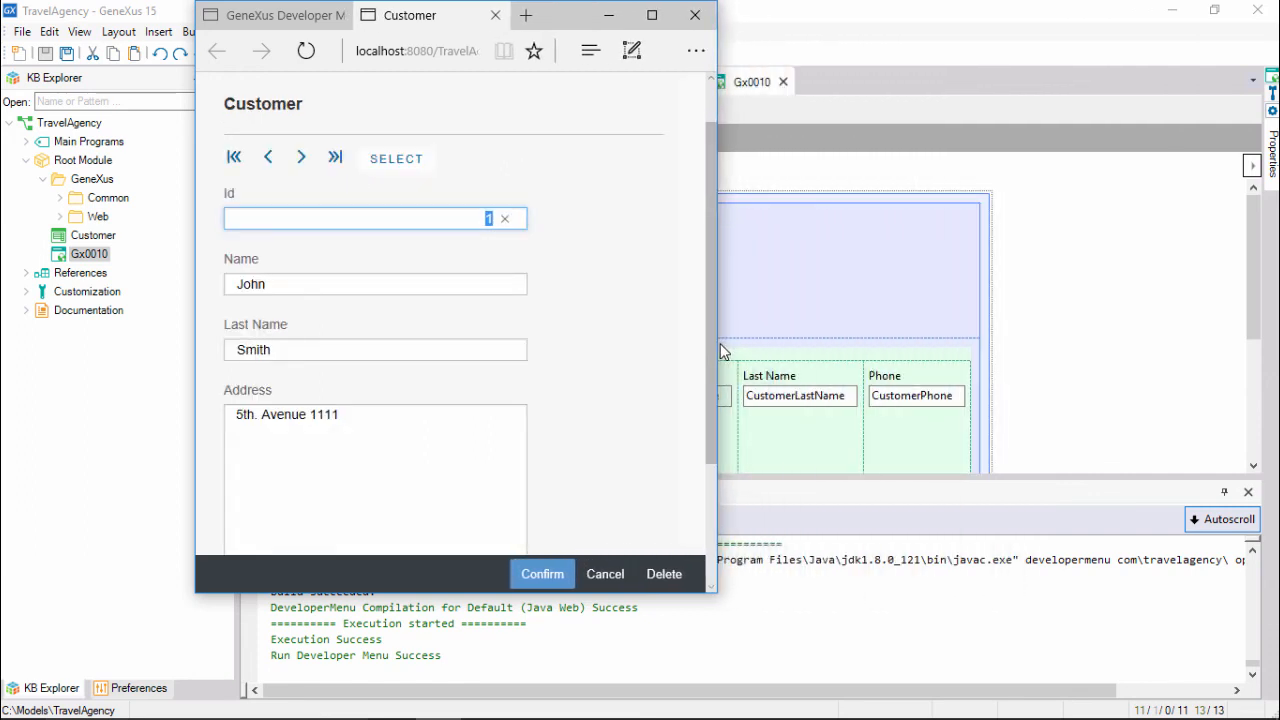
{"action": "left_click_drag", "start_coordinate": [716, 349], "coordinate": [1243, 353]}
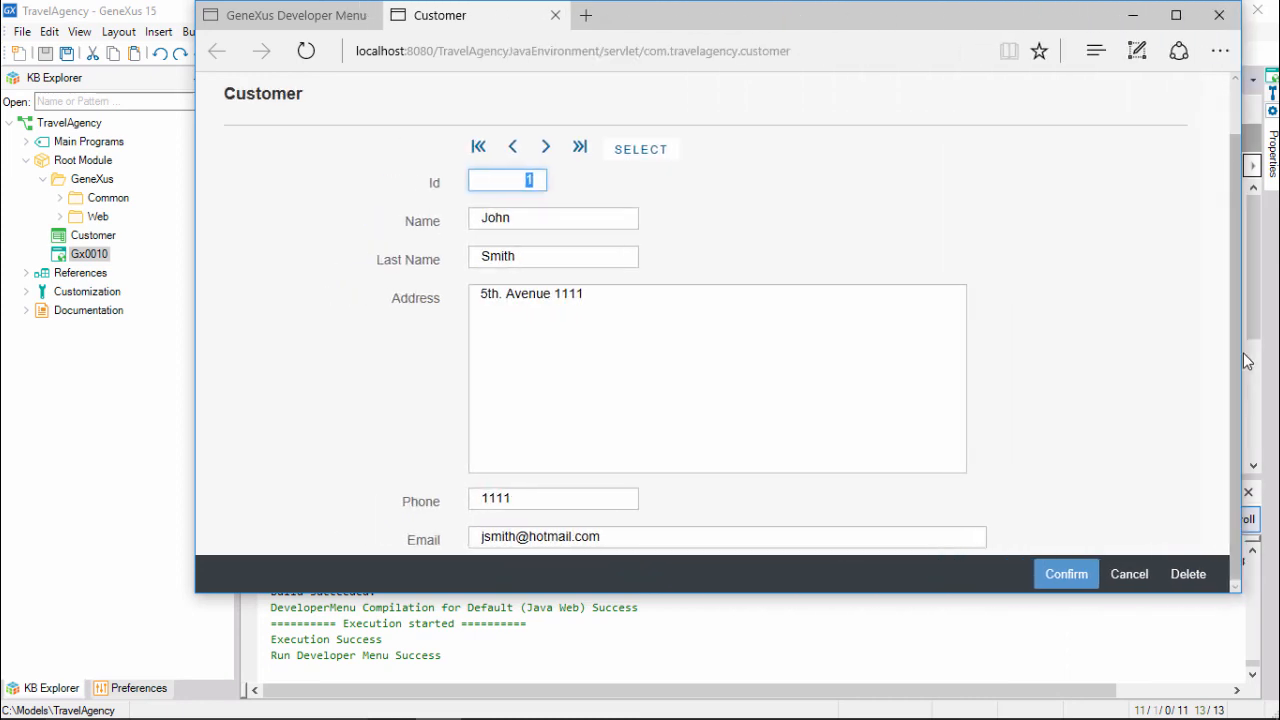